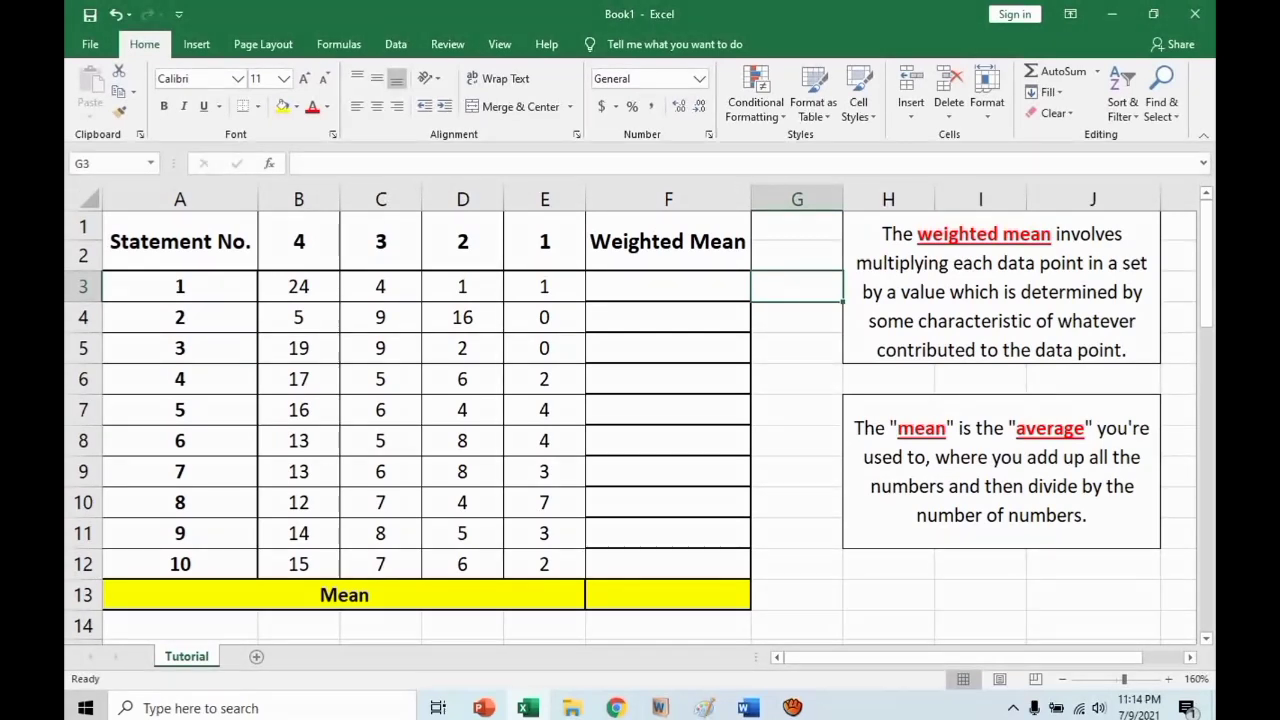
- Begin the weighted mean formula for statement 1 in F3 with =((4*B3+3*C3
left_click(668, 286)
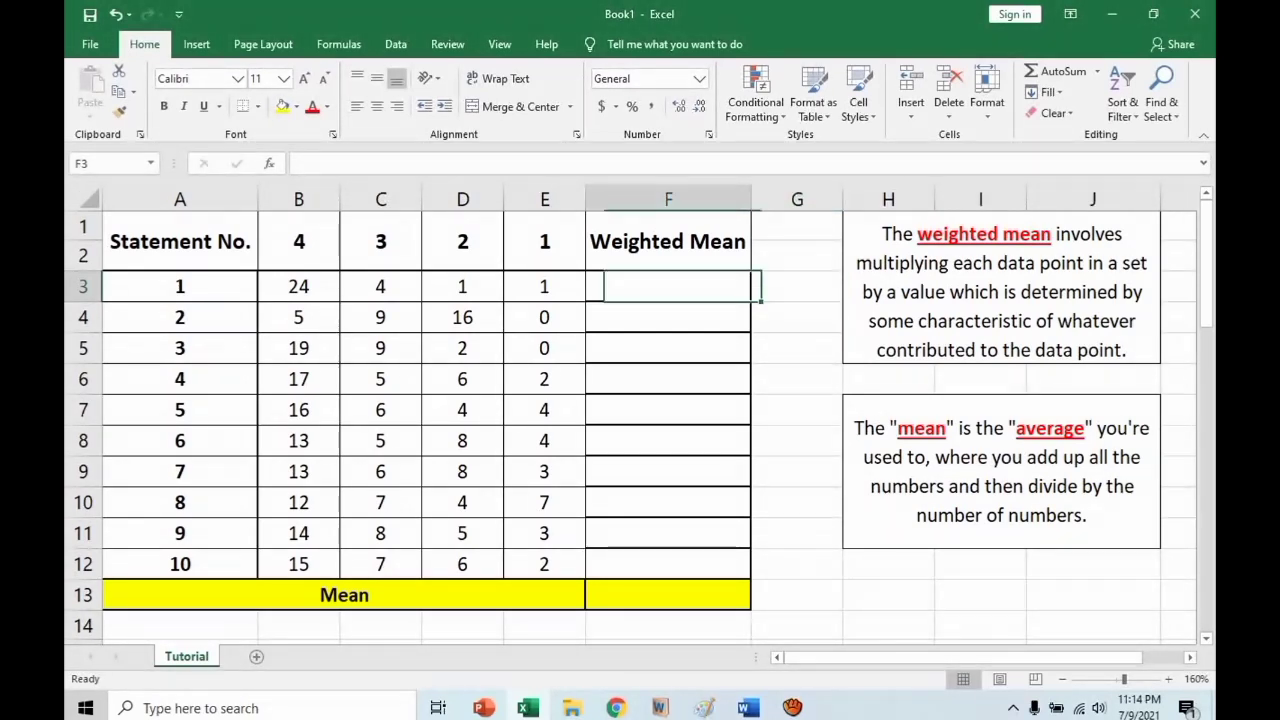
left_click(300, 163)
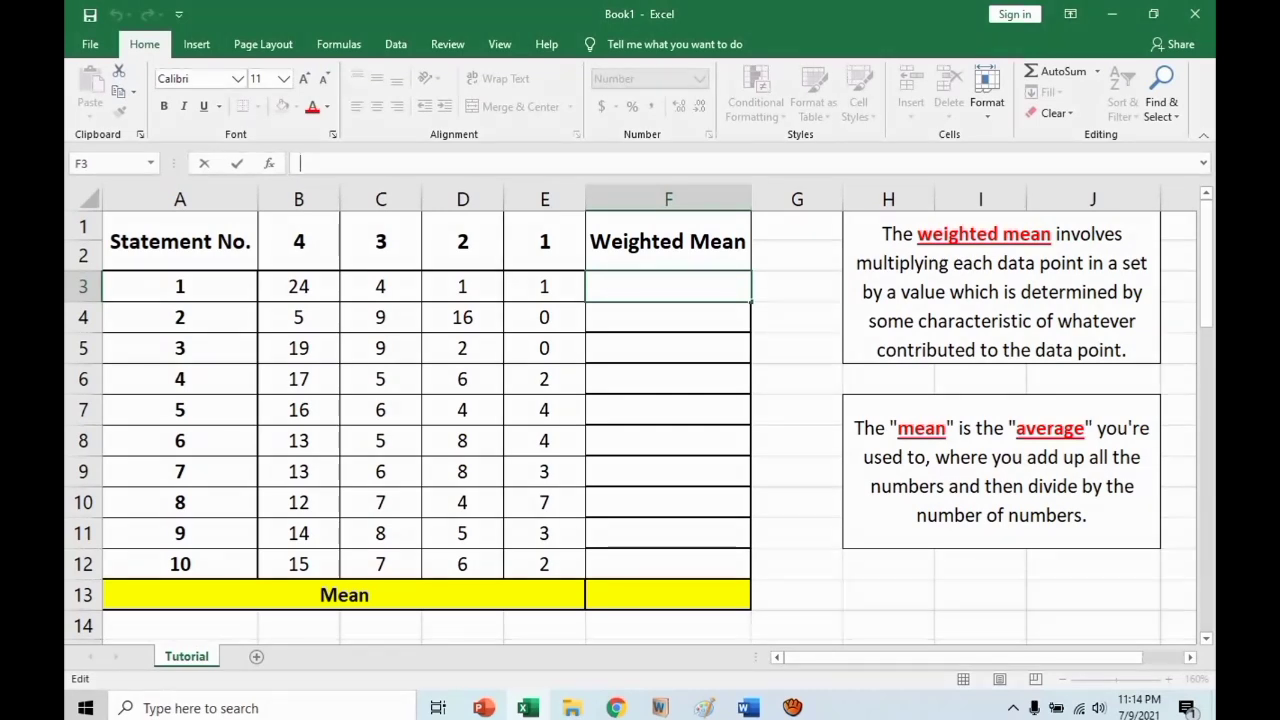
type("=")
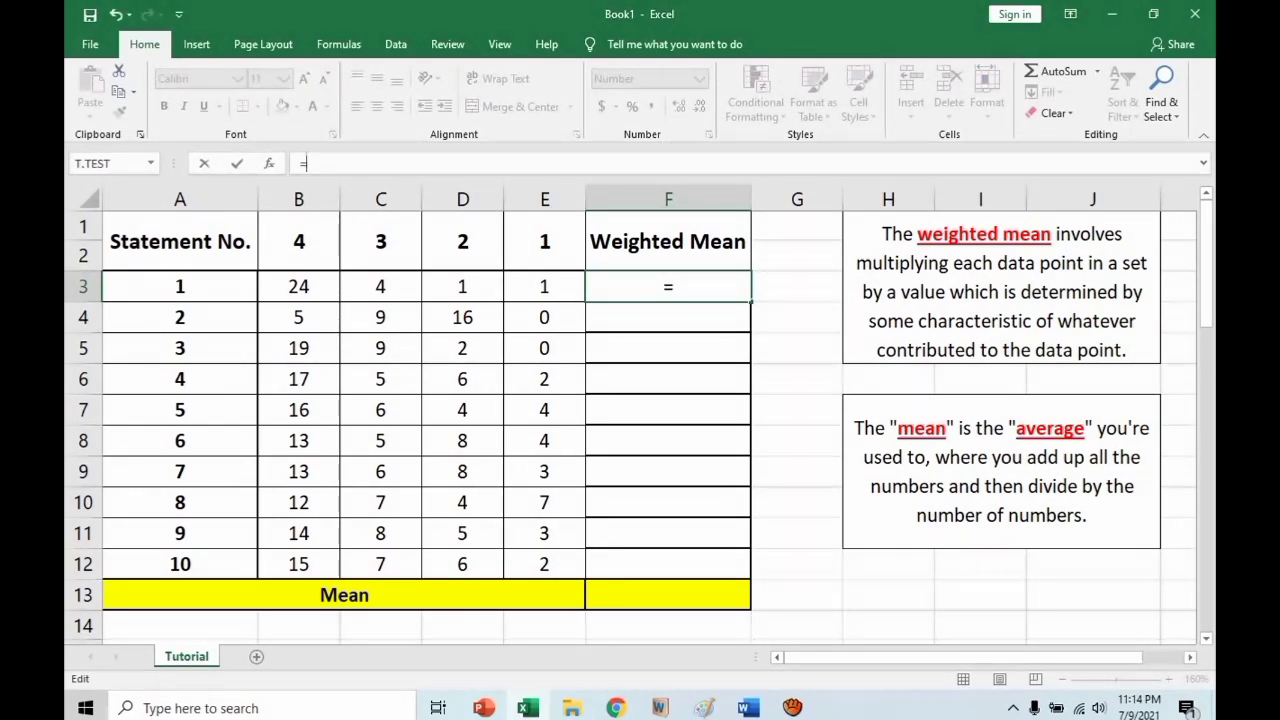
type("(")
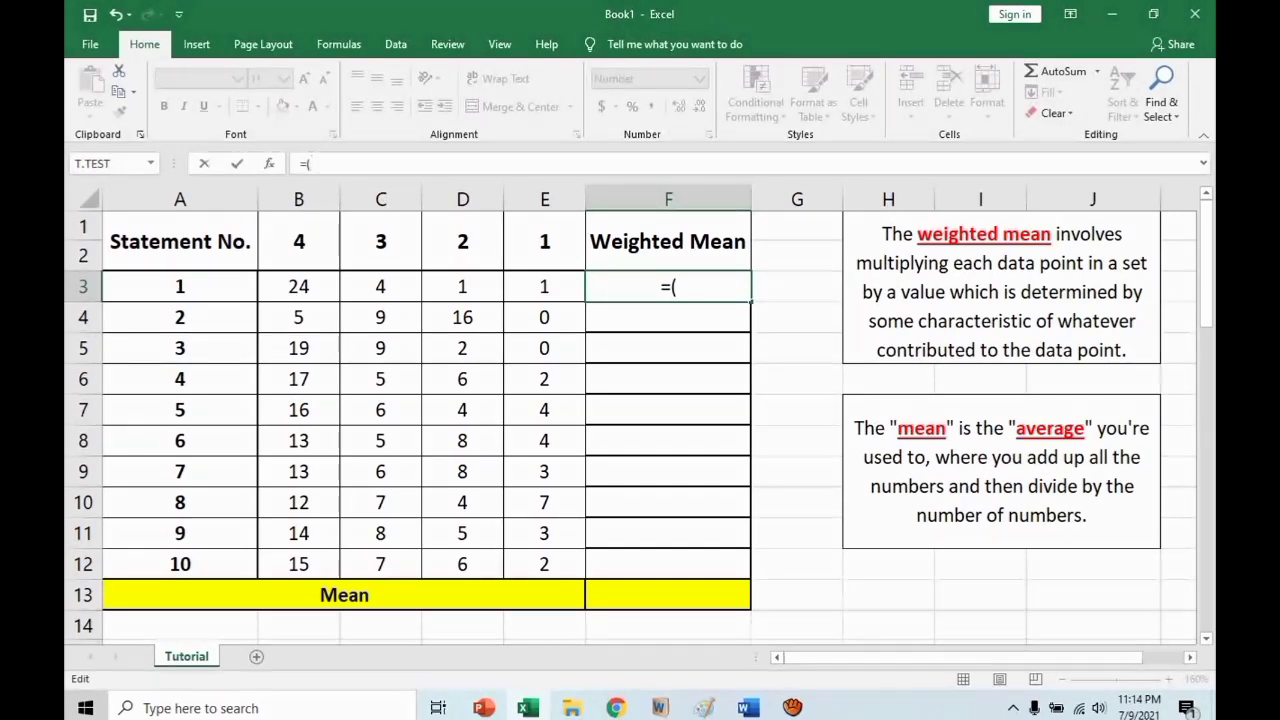
type("(")
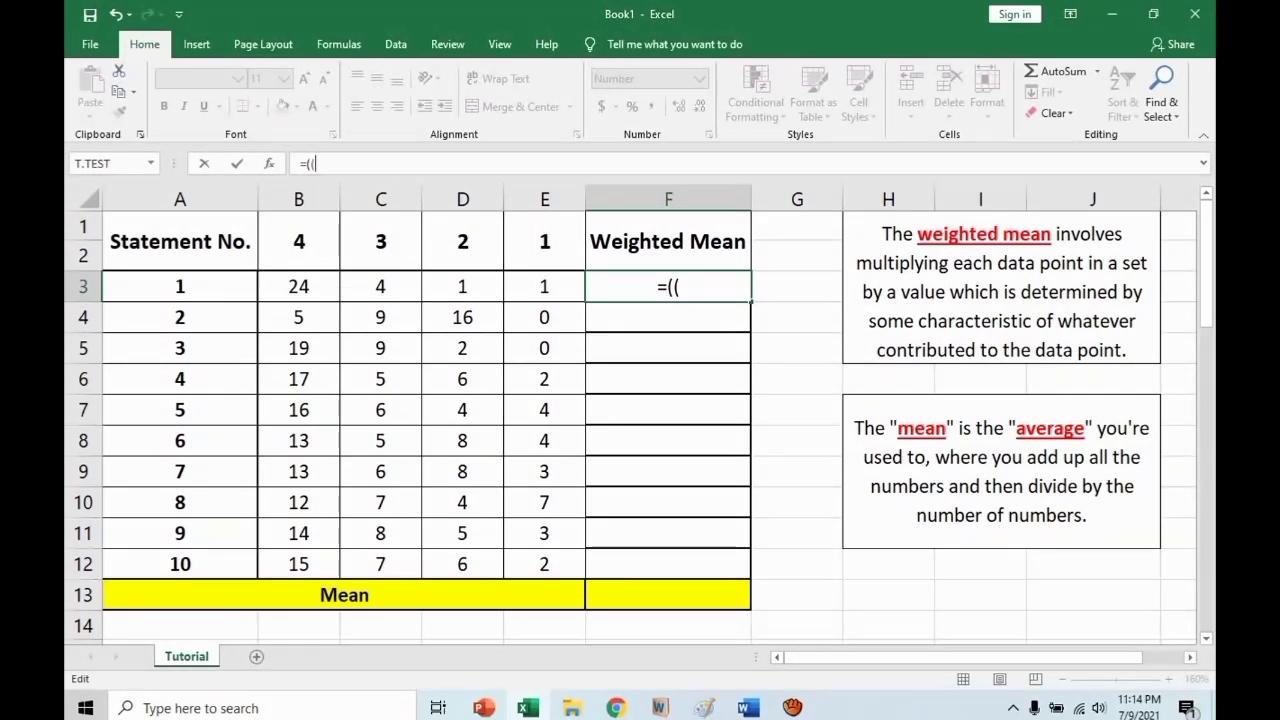
type("4*")
left_click(298, 286)
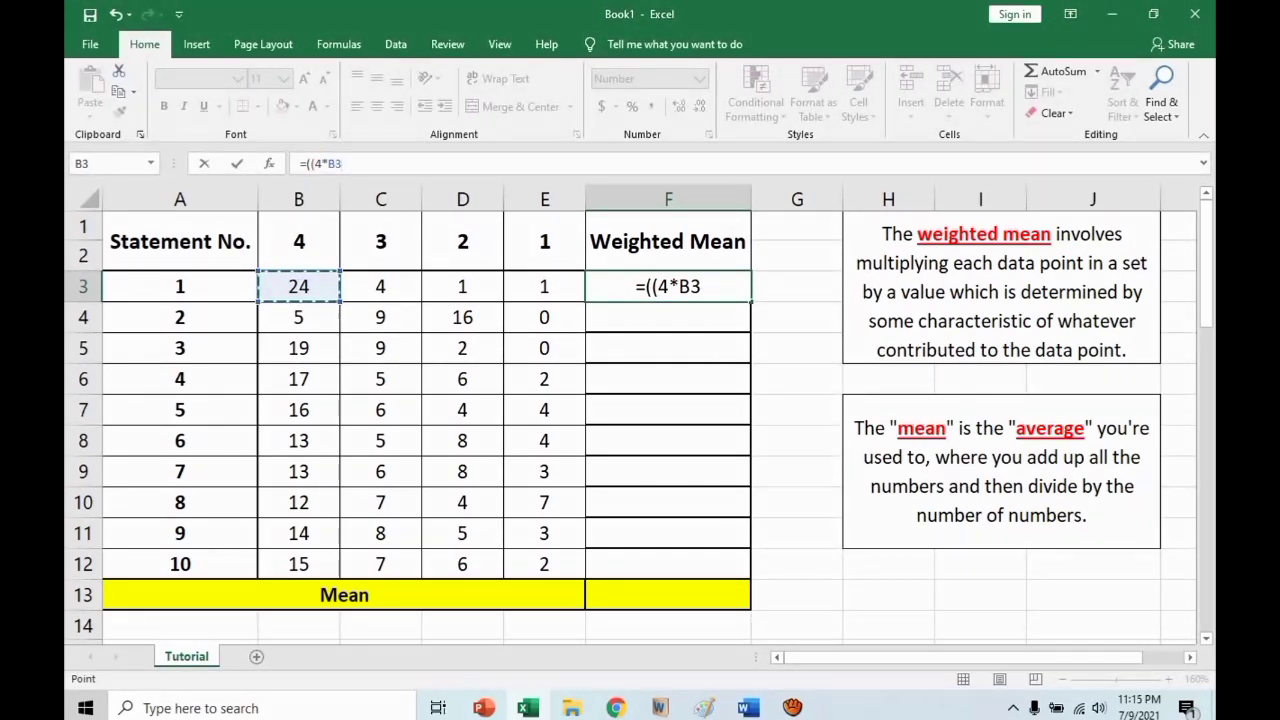
type("+")
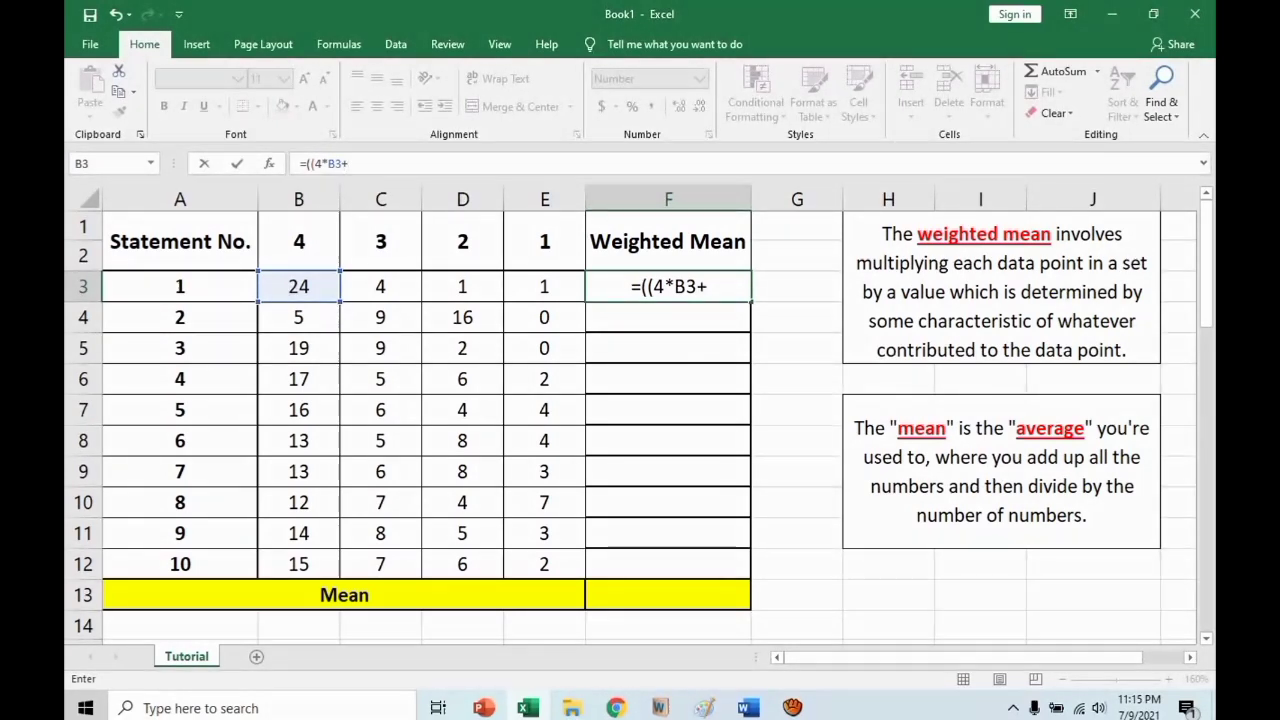
type("3")
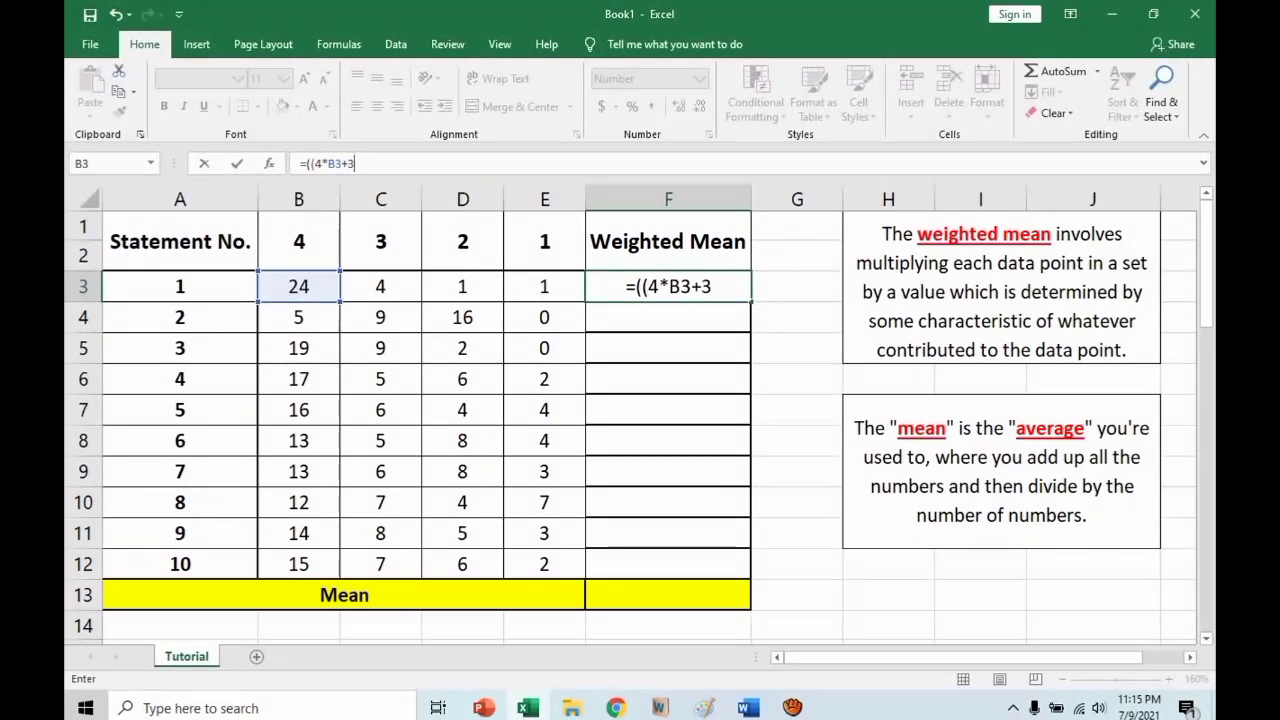
type("*")
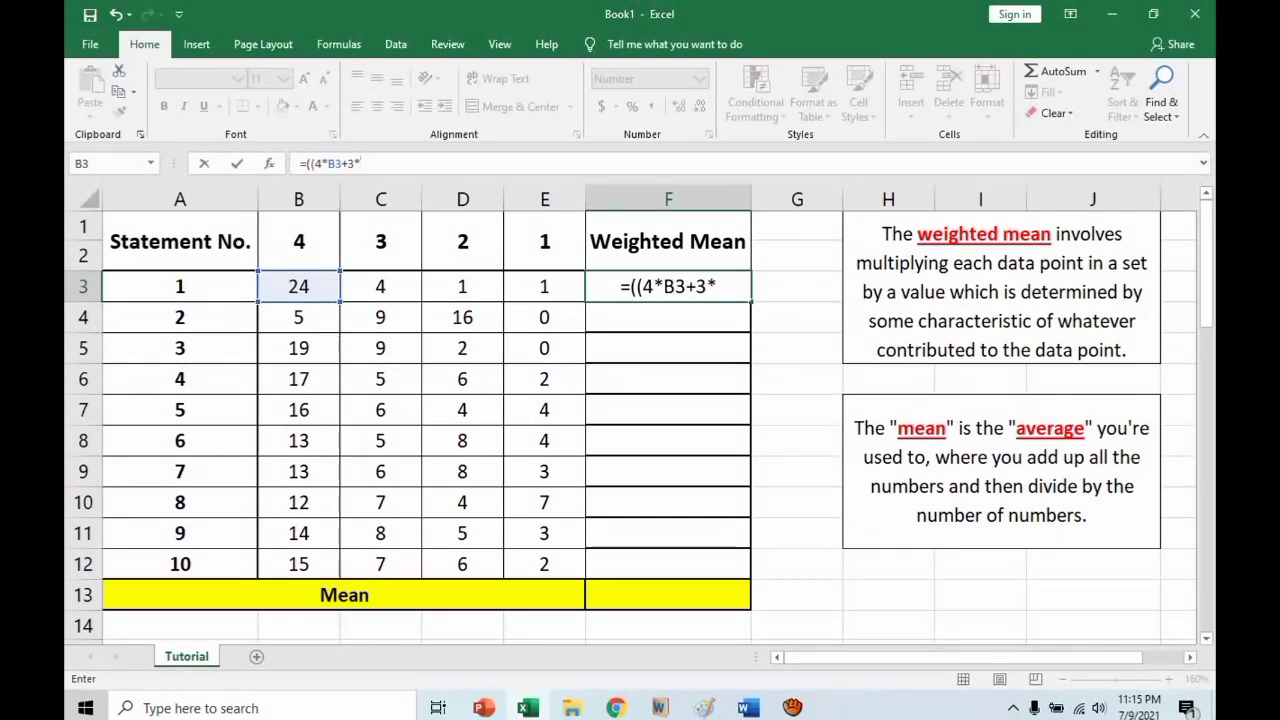
left_click(380, 286)
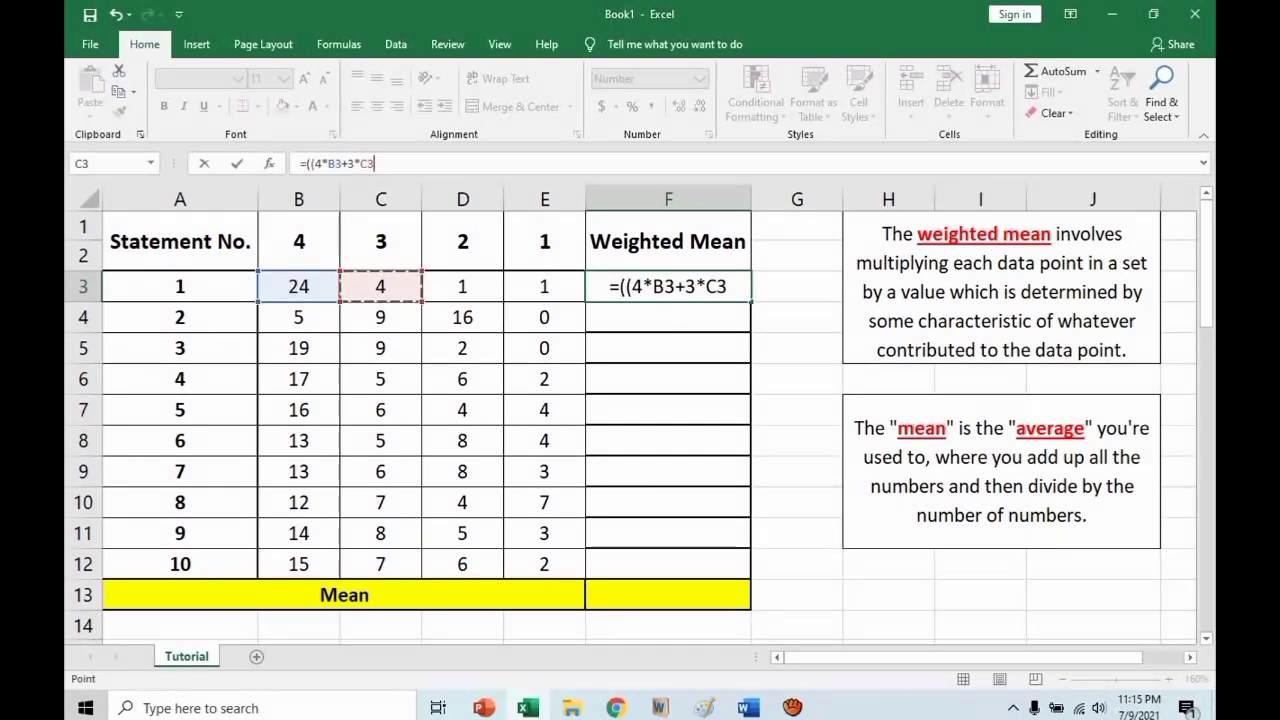
- Complete the F3 formula by adding 2*D3 and E3 and dividing the sum by 30, giving =((4*B3+3*C3+2*D3+E3)/30)
type("+")
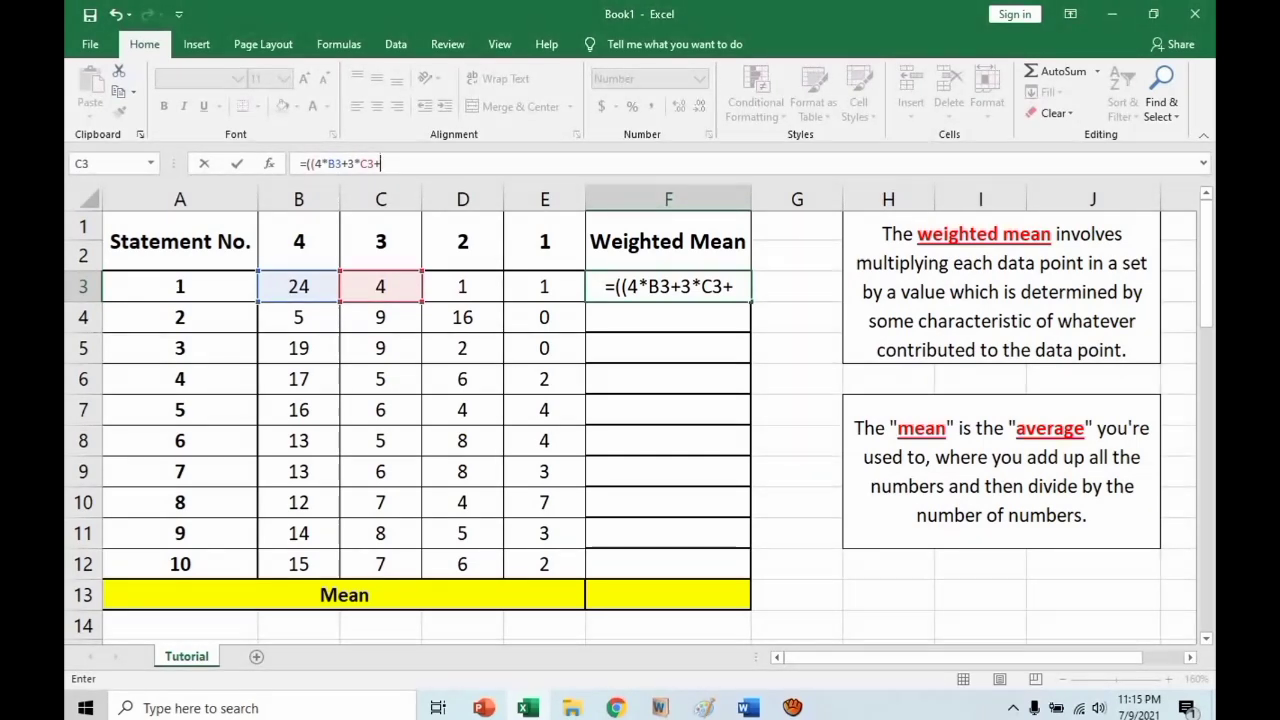
type("2")
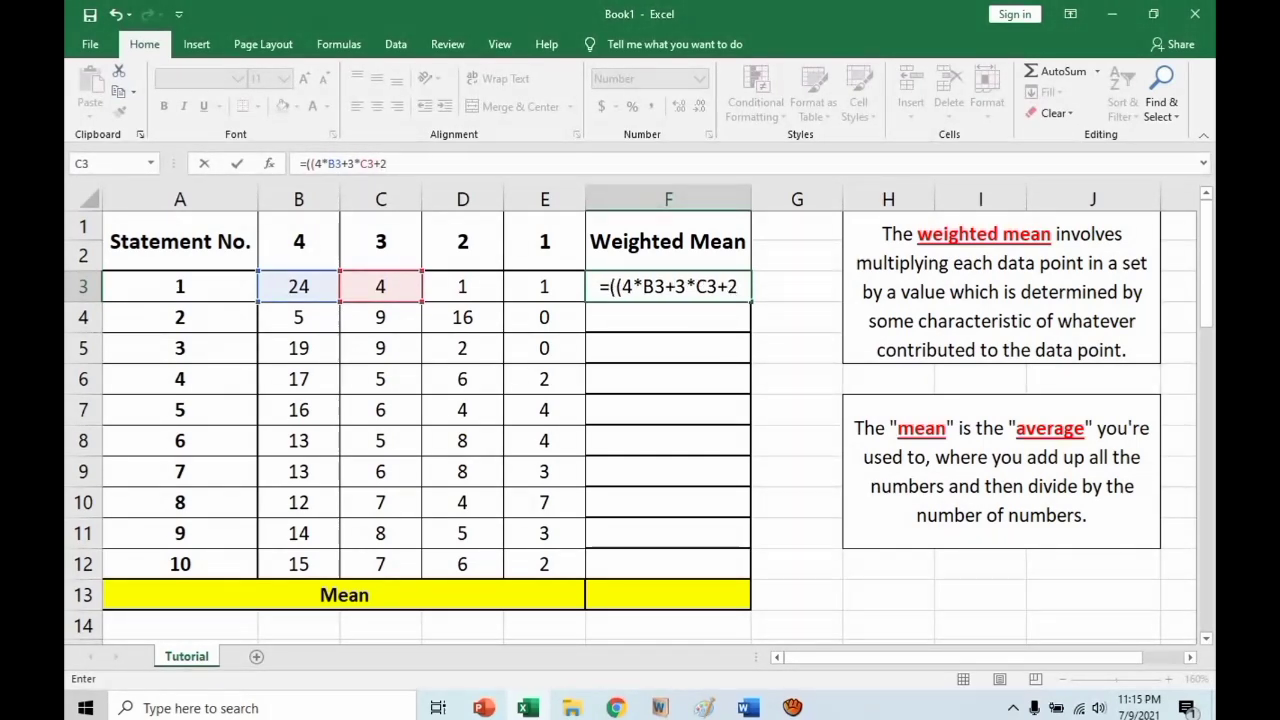
type("*")
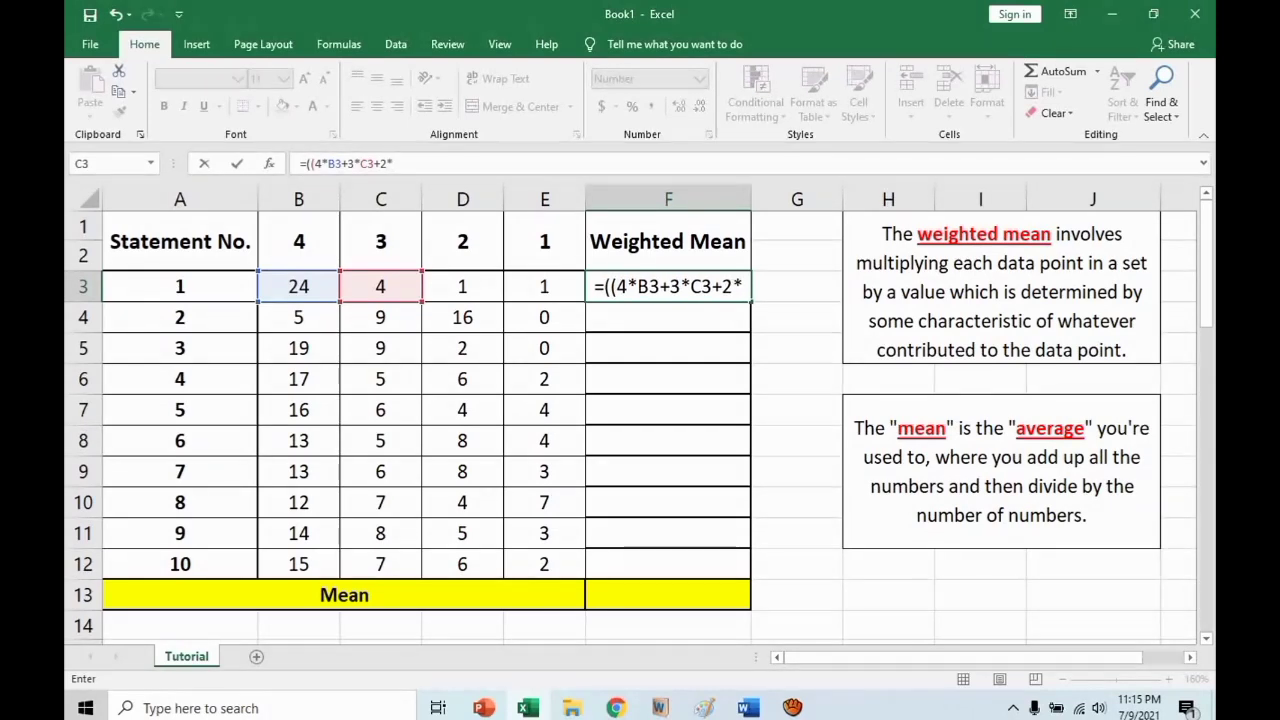
left_click(462, 286)
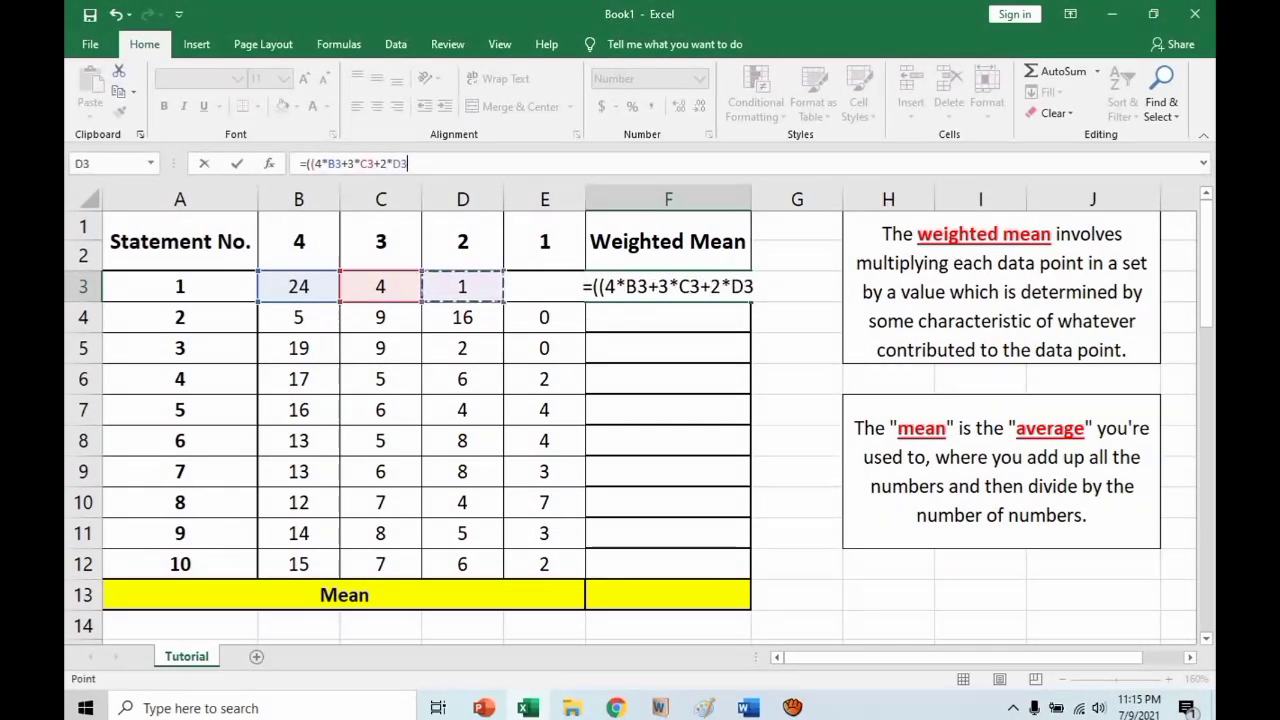
type("+")
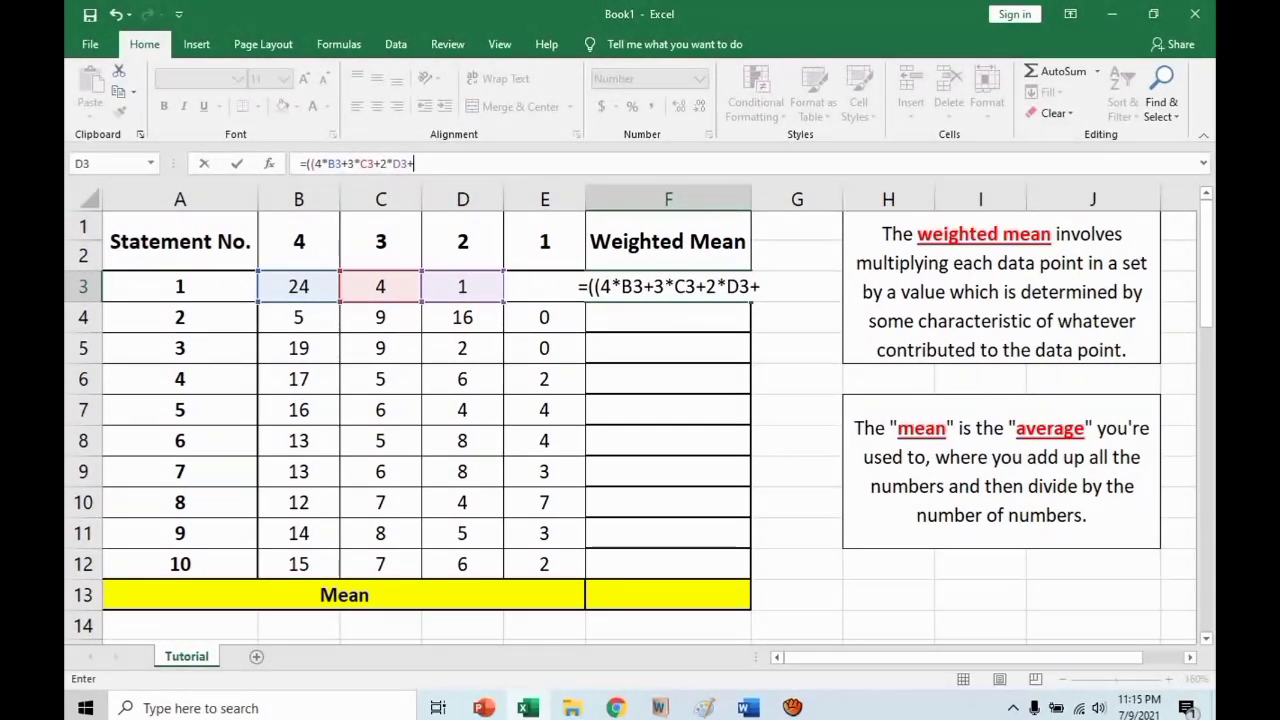
type("E3")
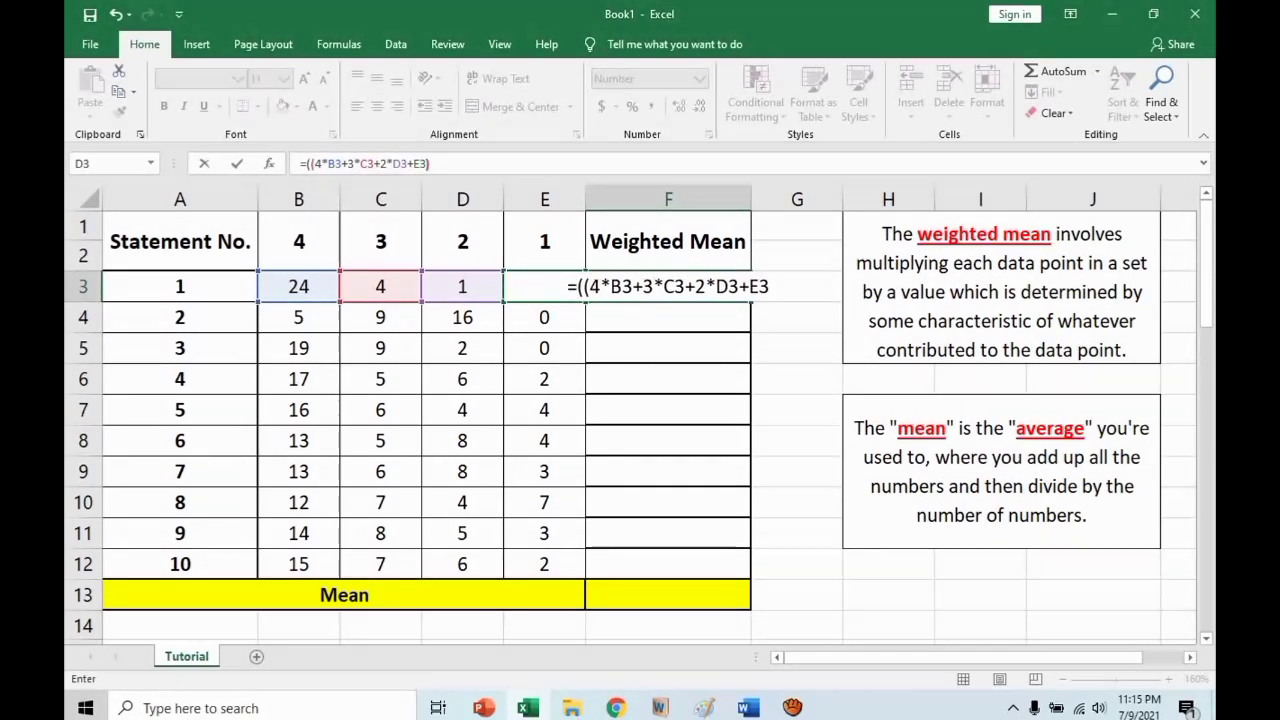
type(")/")
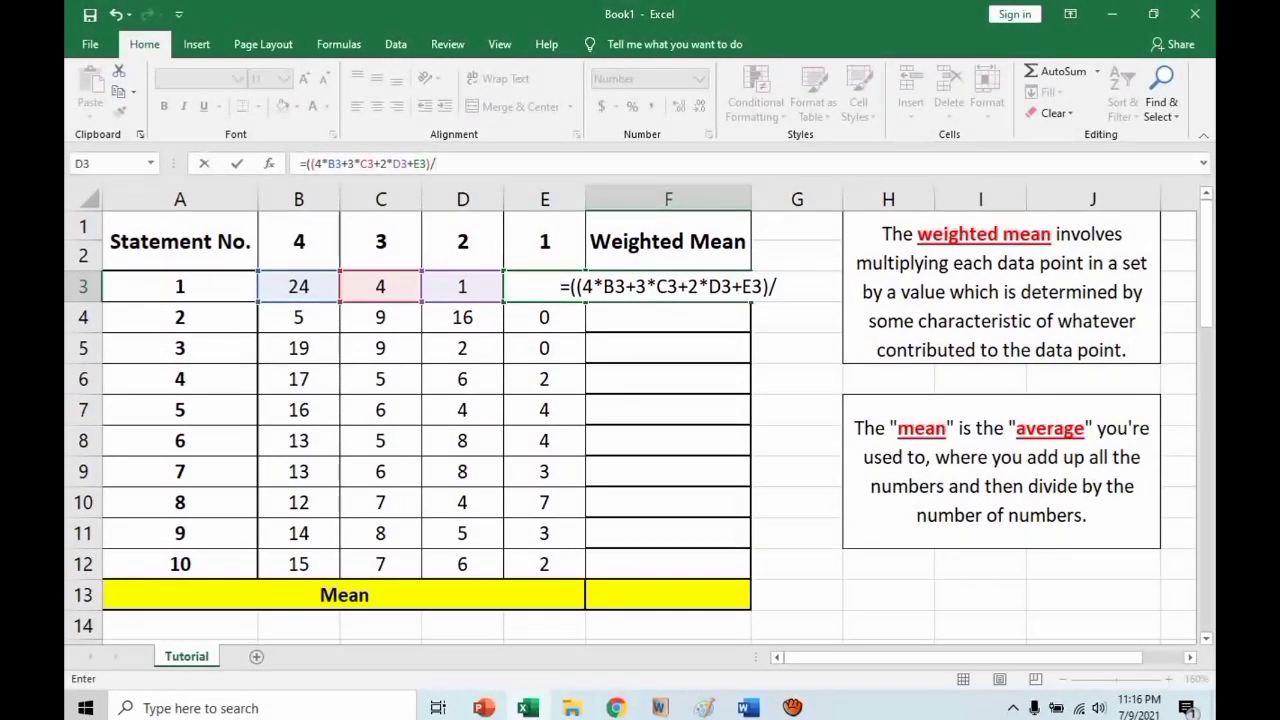
type("30")
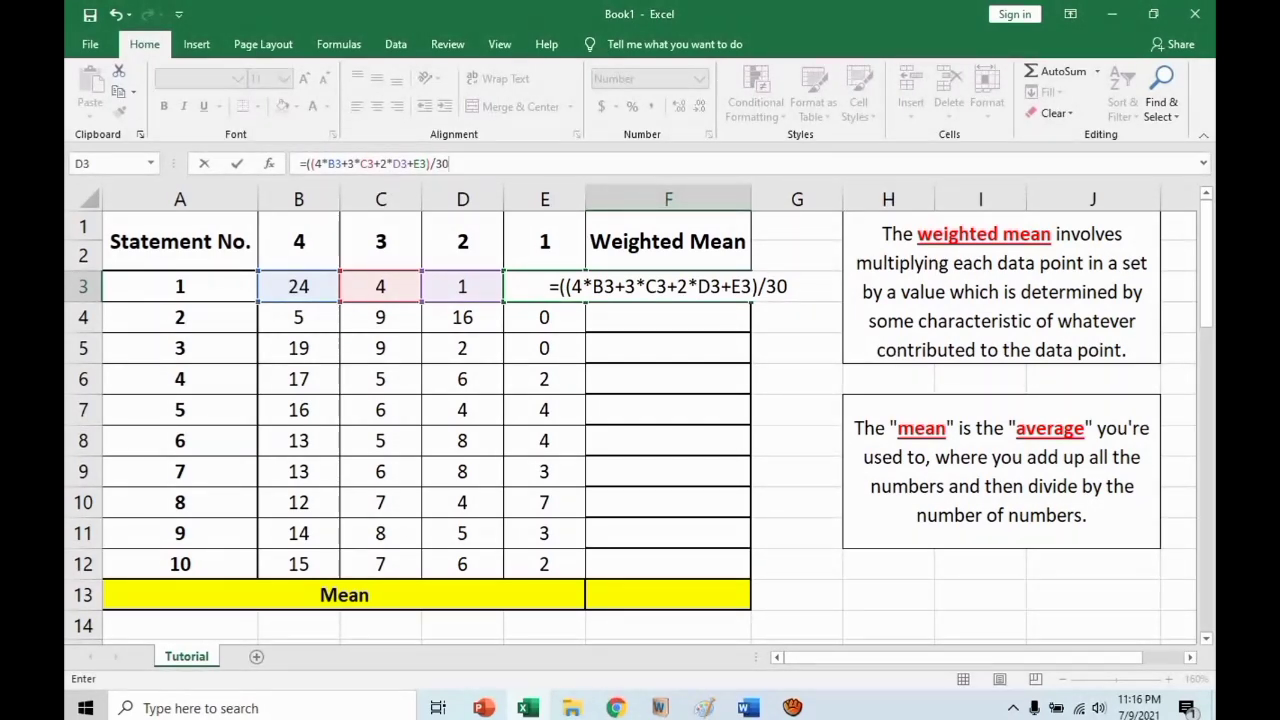
type(")")
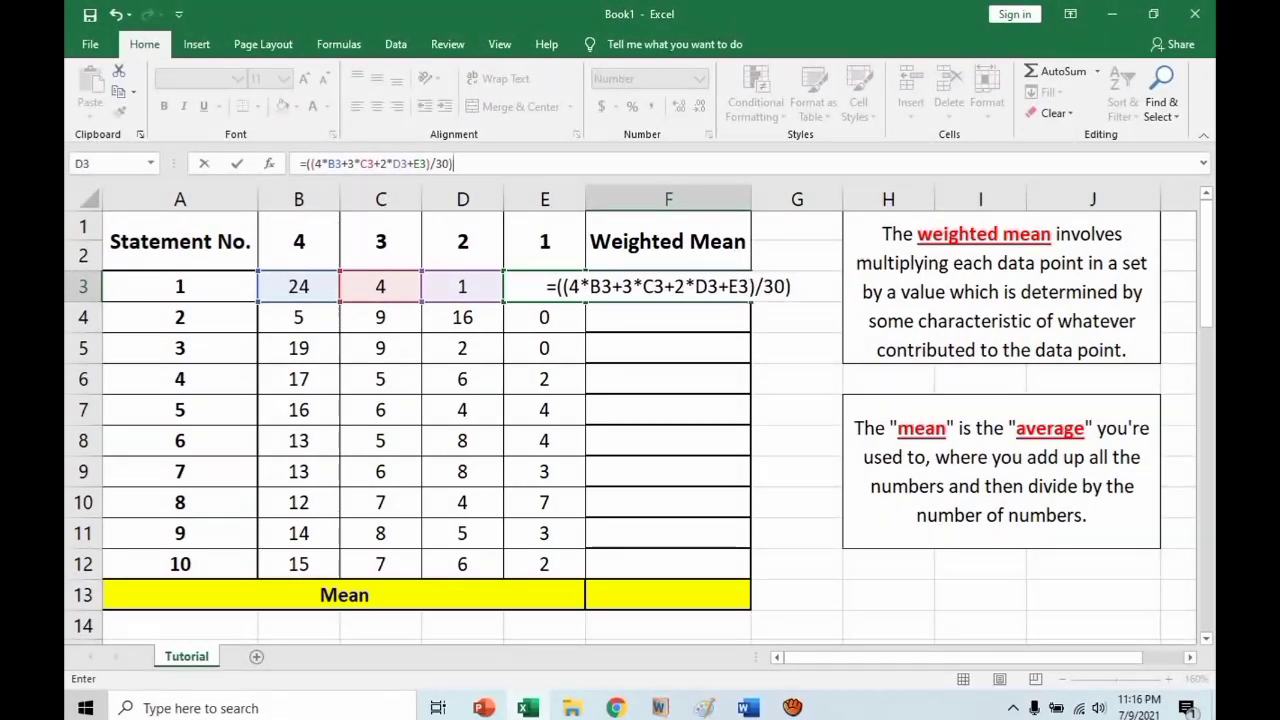
key("Return")
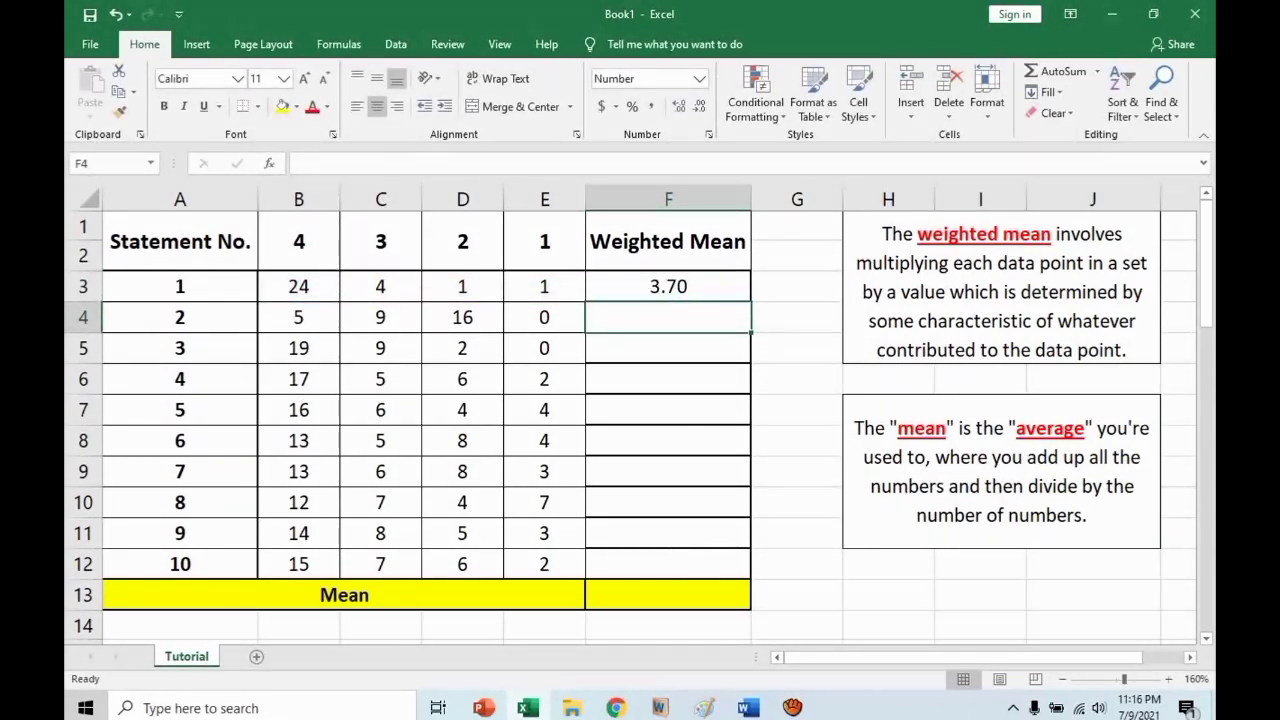
left_click(668, 286)
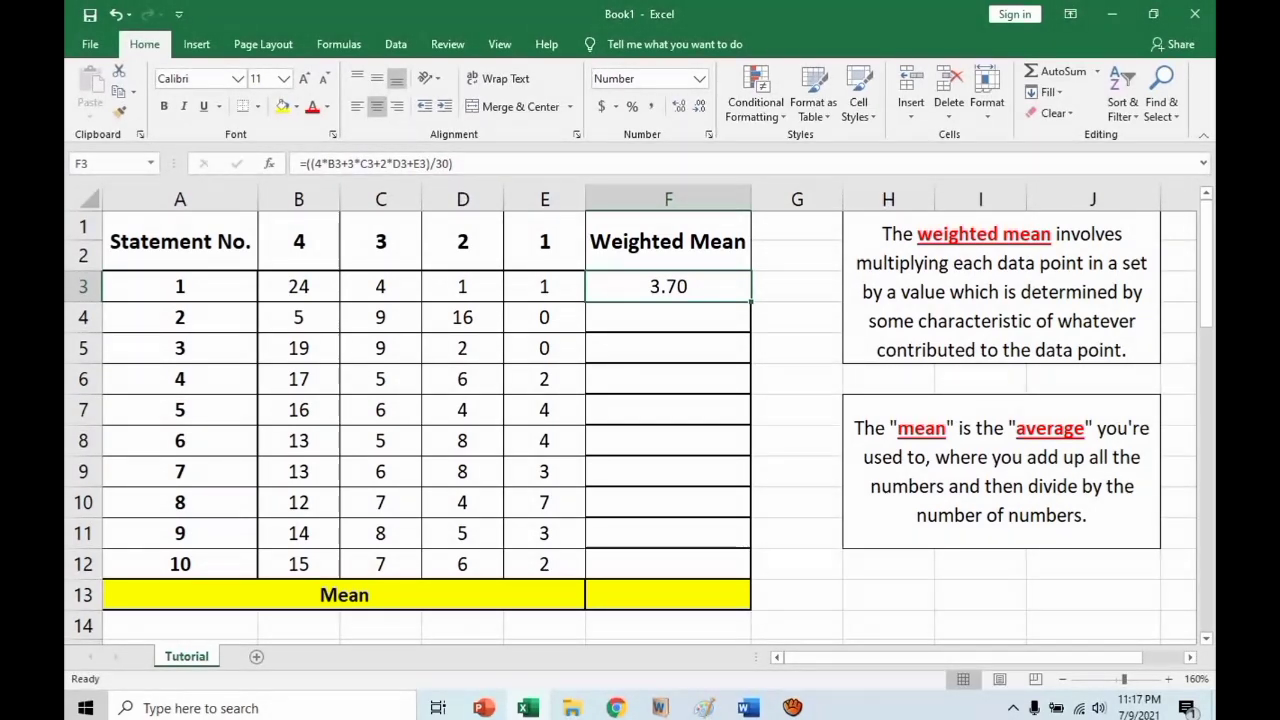
left_click(668, 317)
left_click(668, 286)
left_click(668, 317)
left_click(668, 286)
left_click(668, 317)
left_click(668, 348)
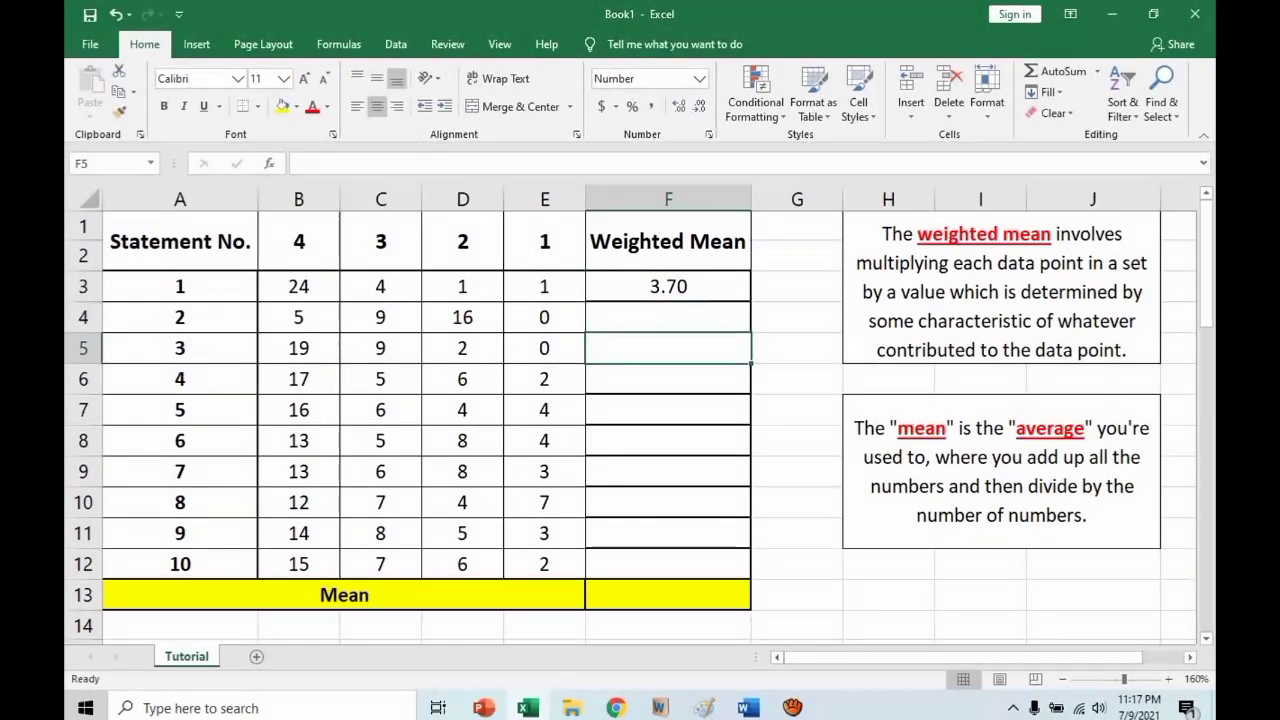
- Copy the weighted mean formula from F3 down through F12
left_click(668, 286)
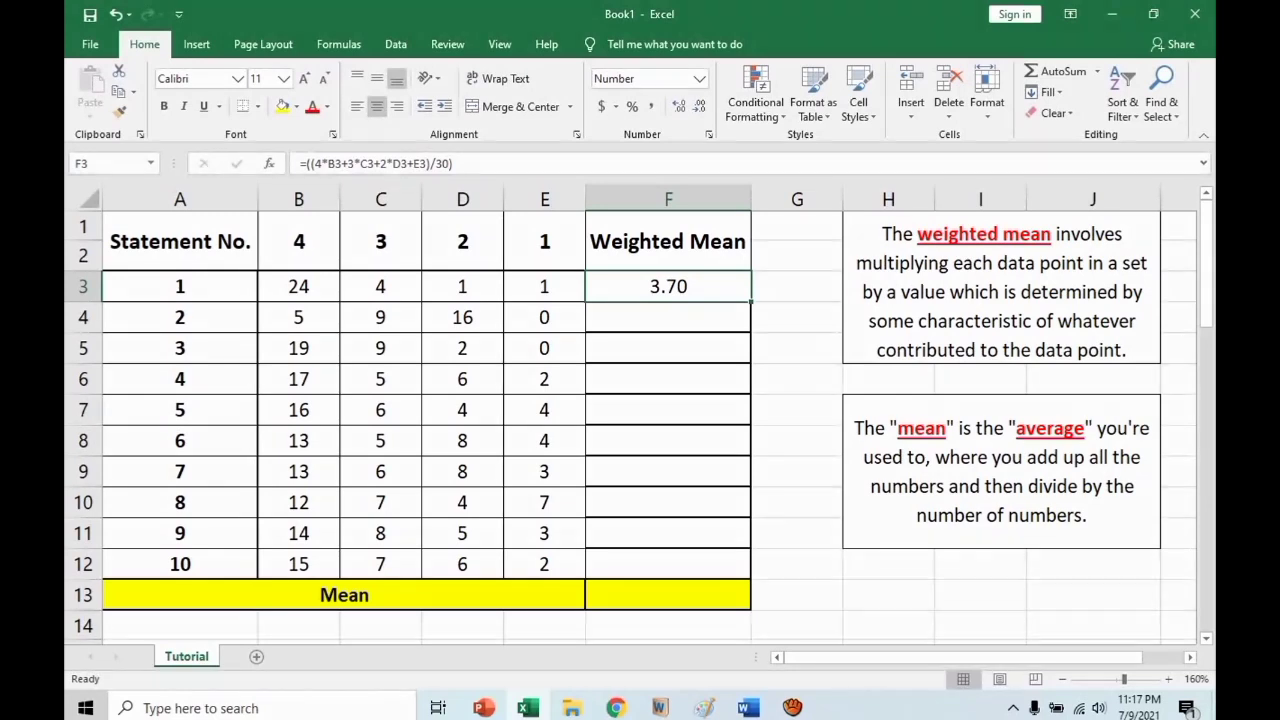
left_click_drag(751, 301, 750, 572)
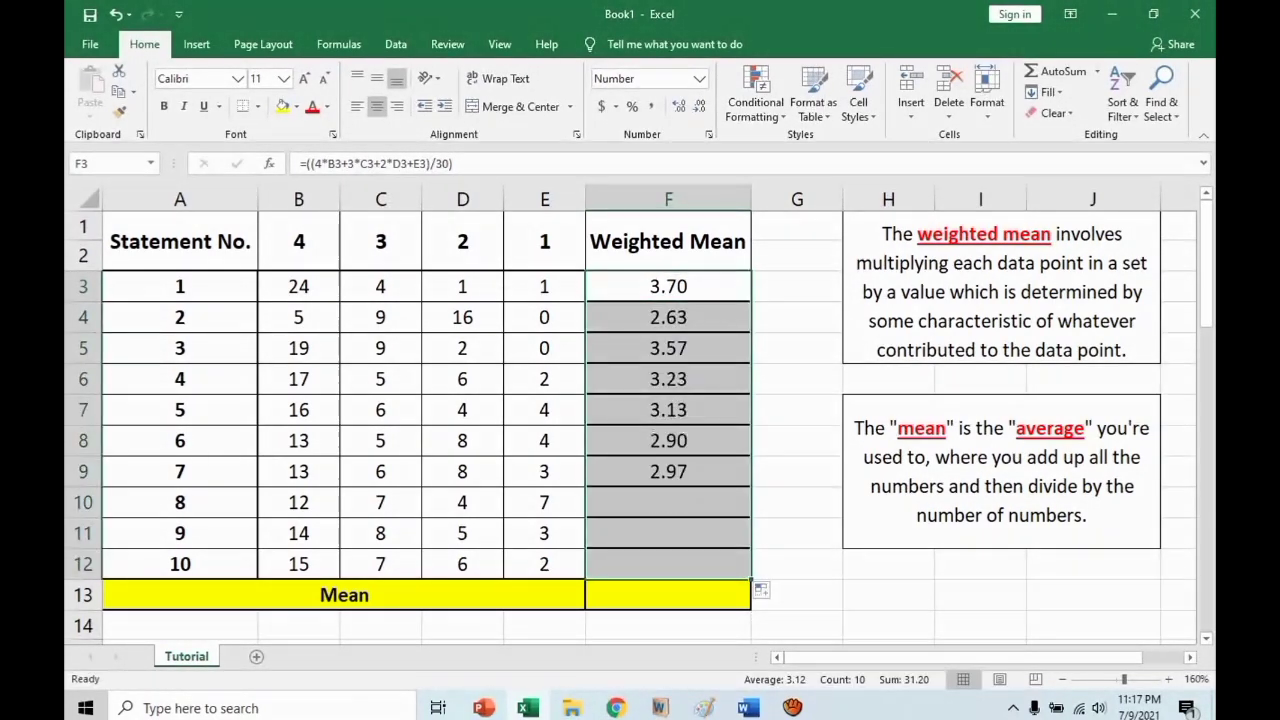
left_click(797, 317)
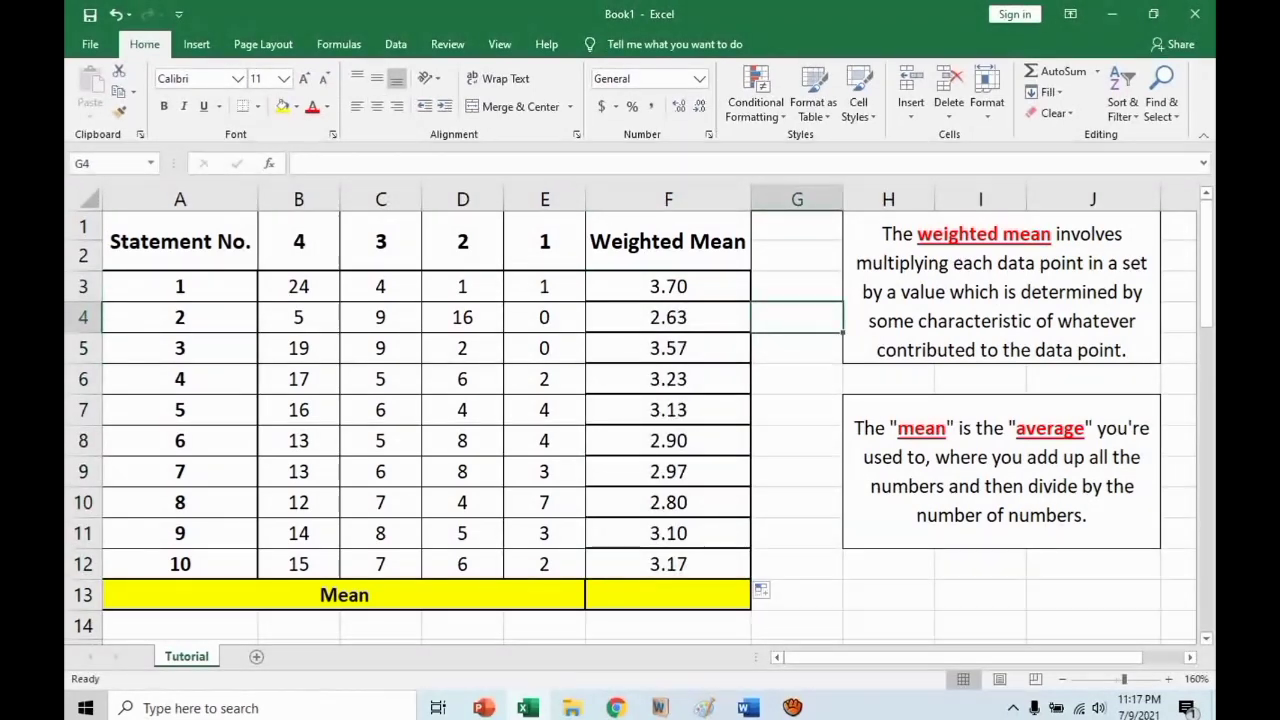
- Check the copied weighted mean formulas in F4 through F12 and statement 1's response counts in B3 through E3
left_click(668, 317)
left_click(668, 348)
left_click(668, 379)
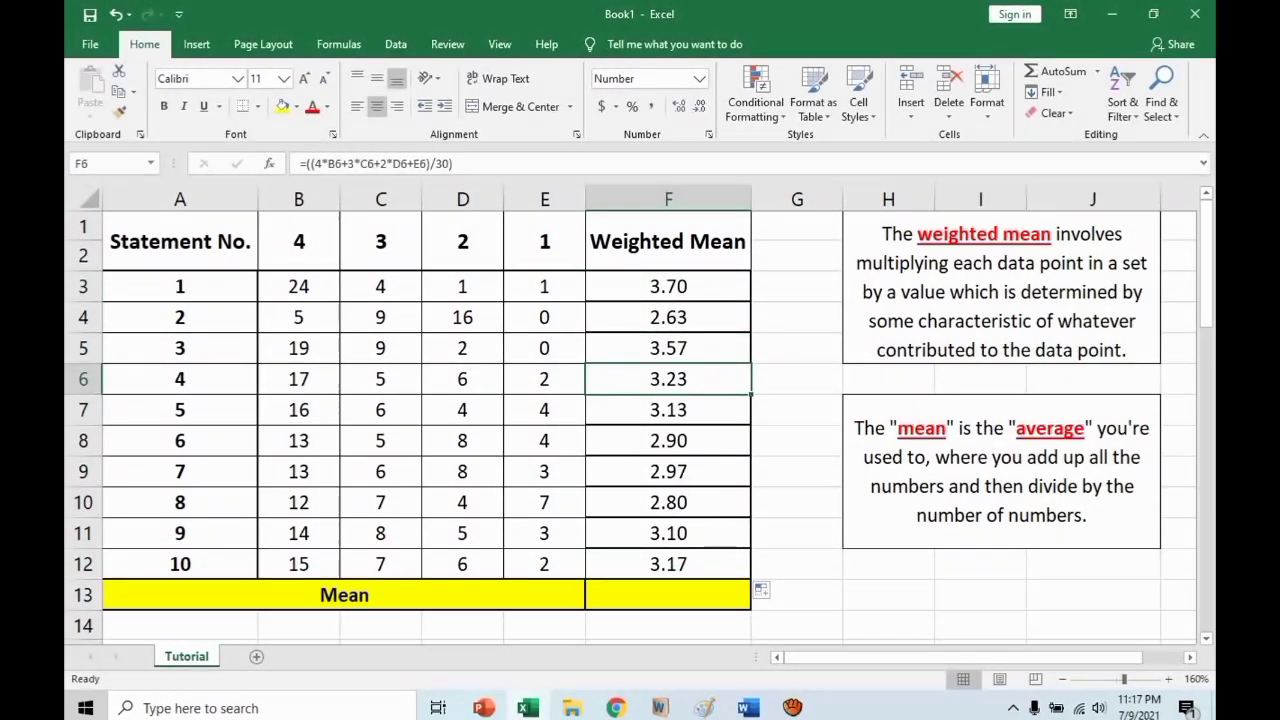
left_click(668, 410)
left_click(668, 441)
left_click(668, 472)
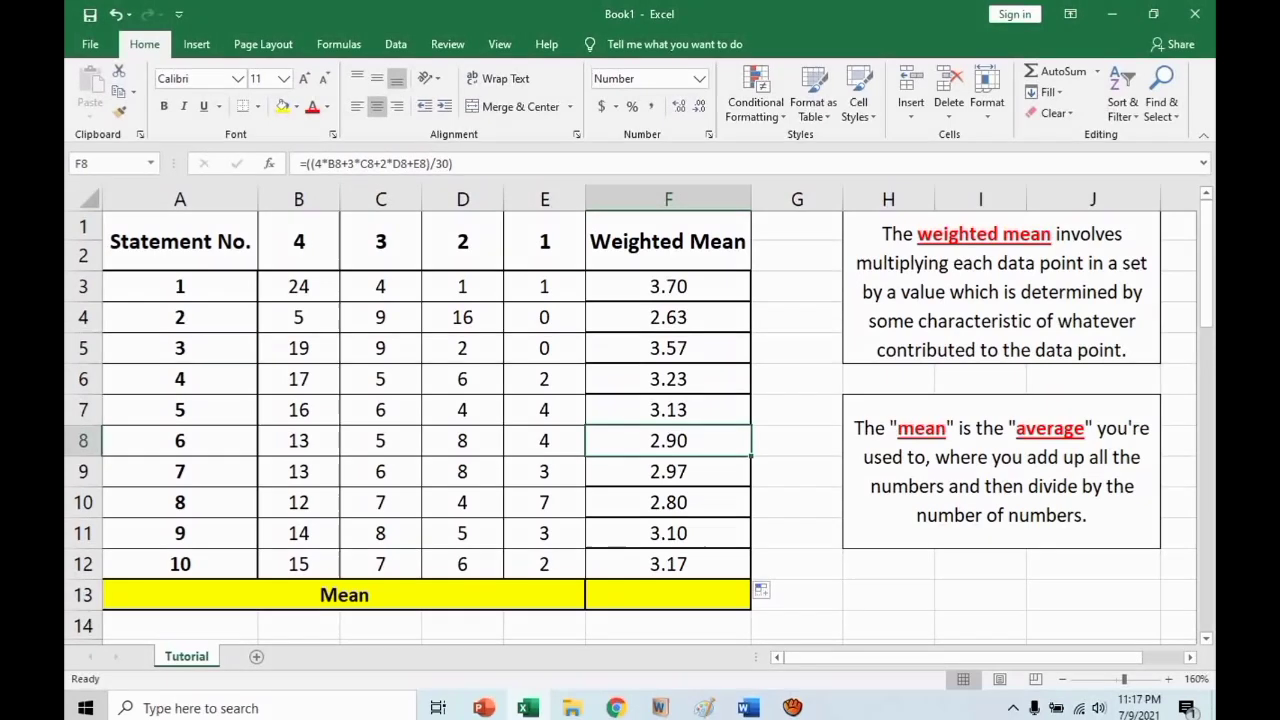
left_click(668, 502)
left_click(668, 533)
left_click(668, 564)
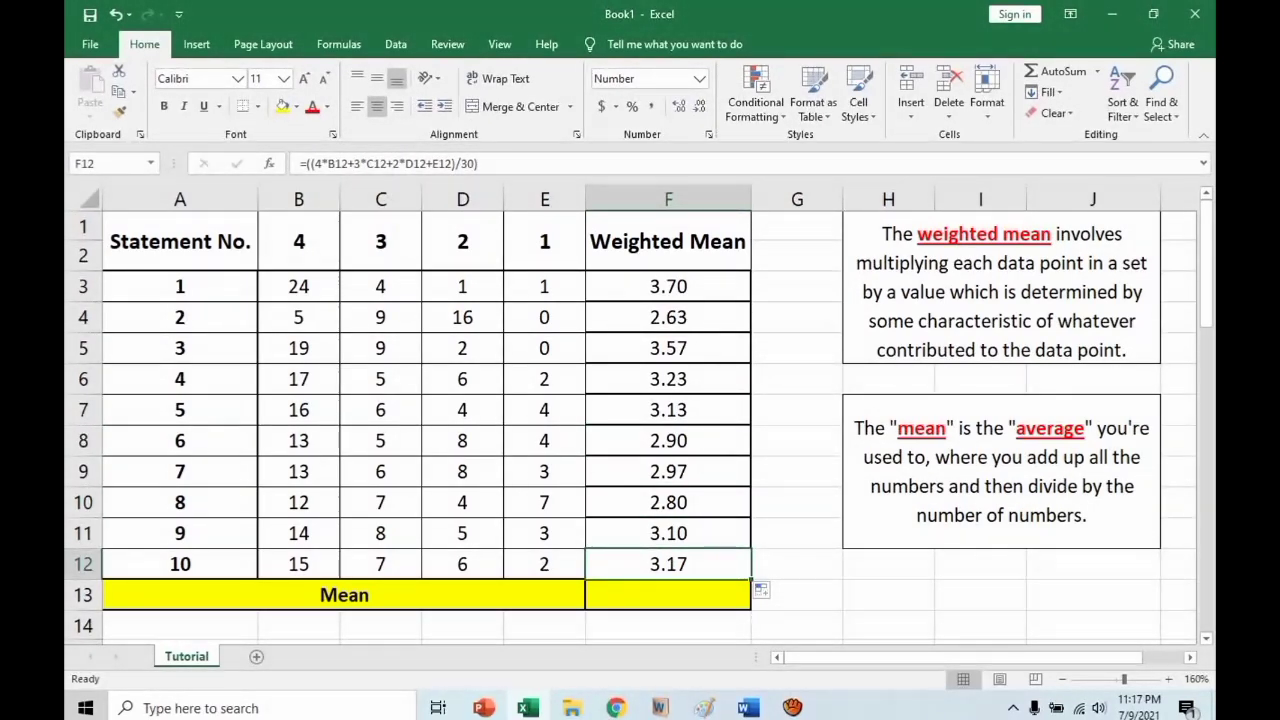
left_click(797, 286)
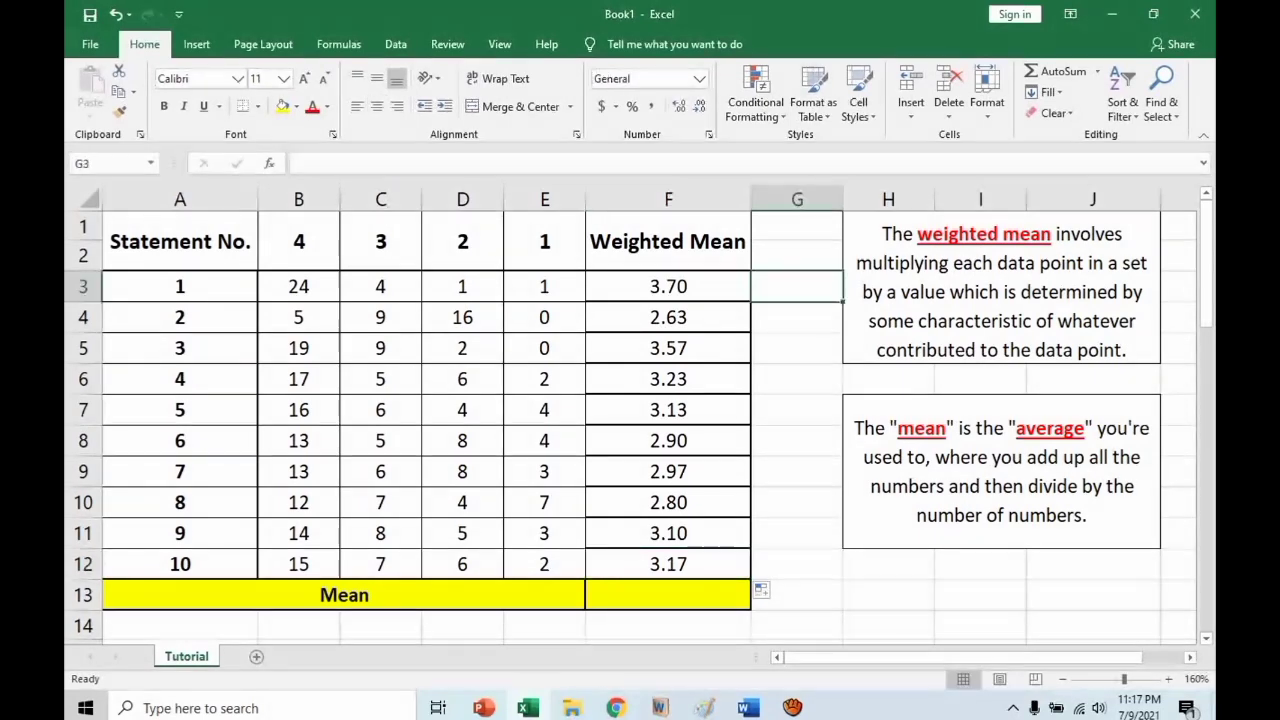
left_click(298, 286)
left_click(380, 286)
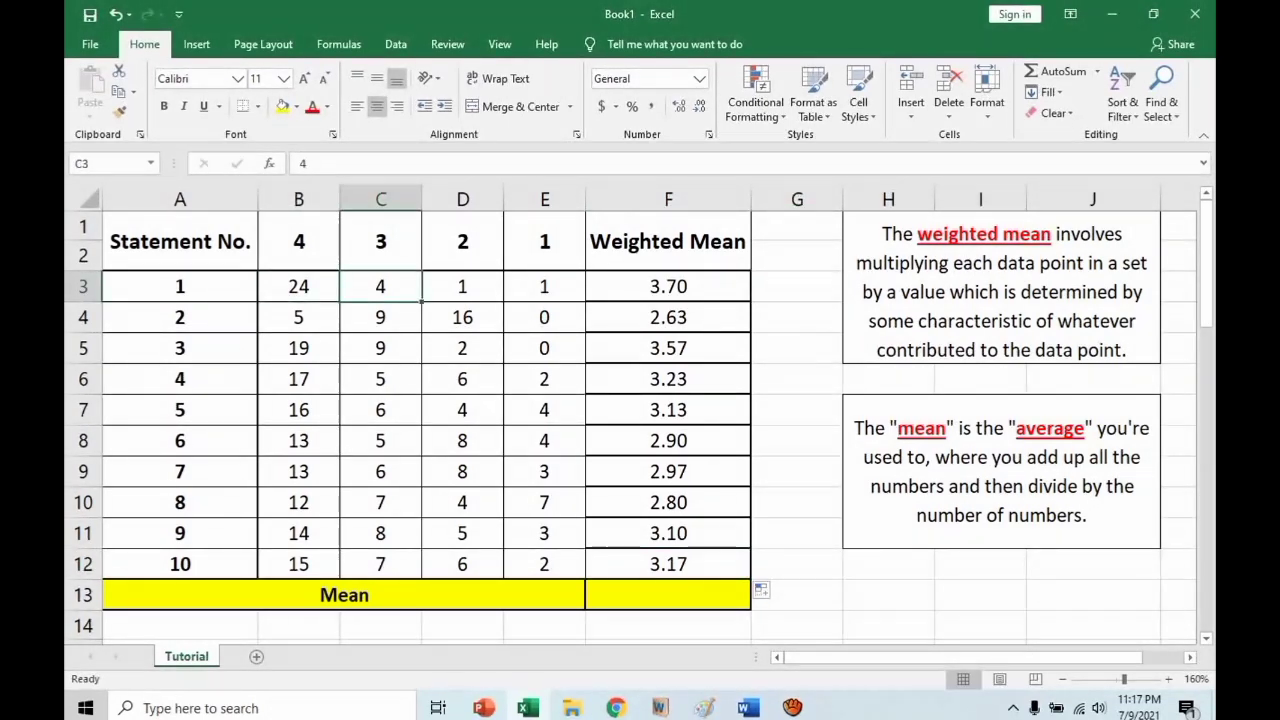
left_click(462, 286)
left_click(544, 286)
left_click(797, 286)
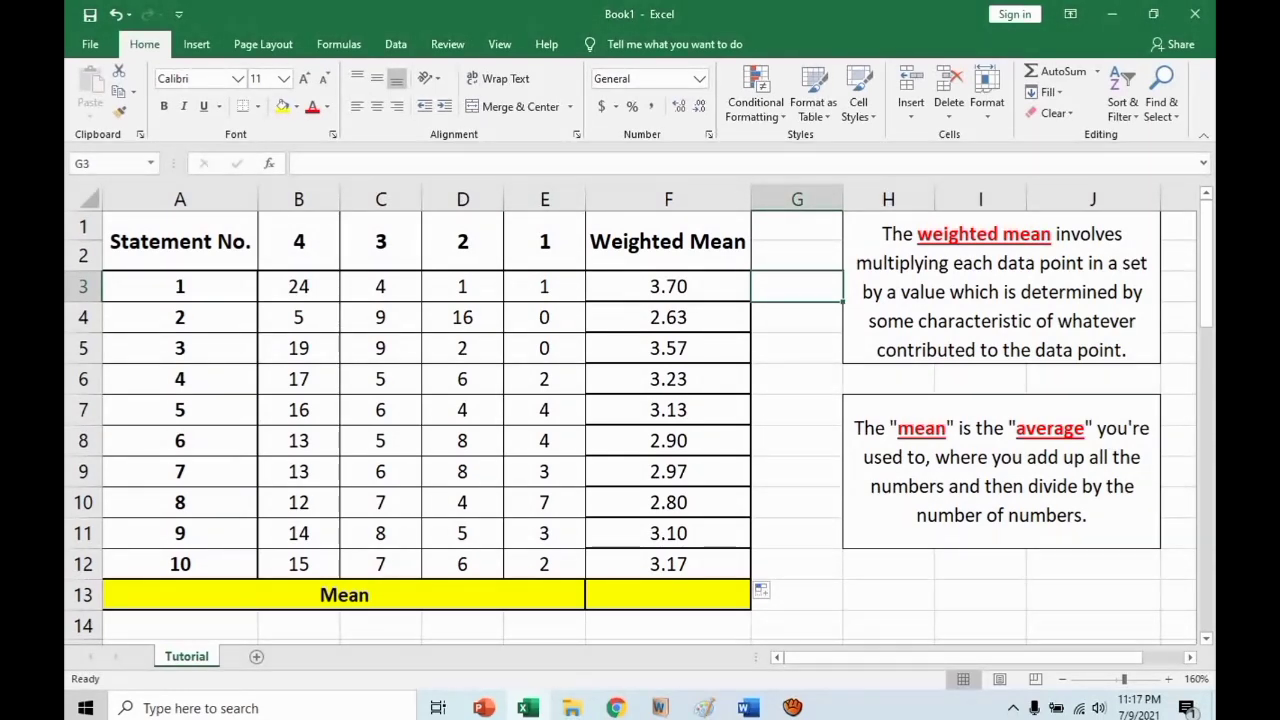
key("F2")
left_click(300, 162)
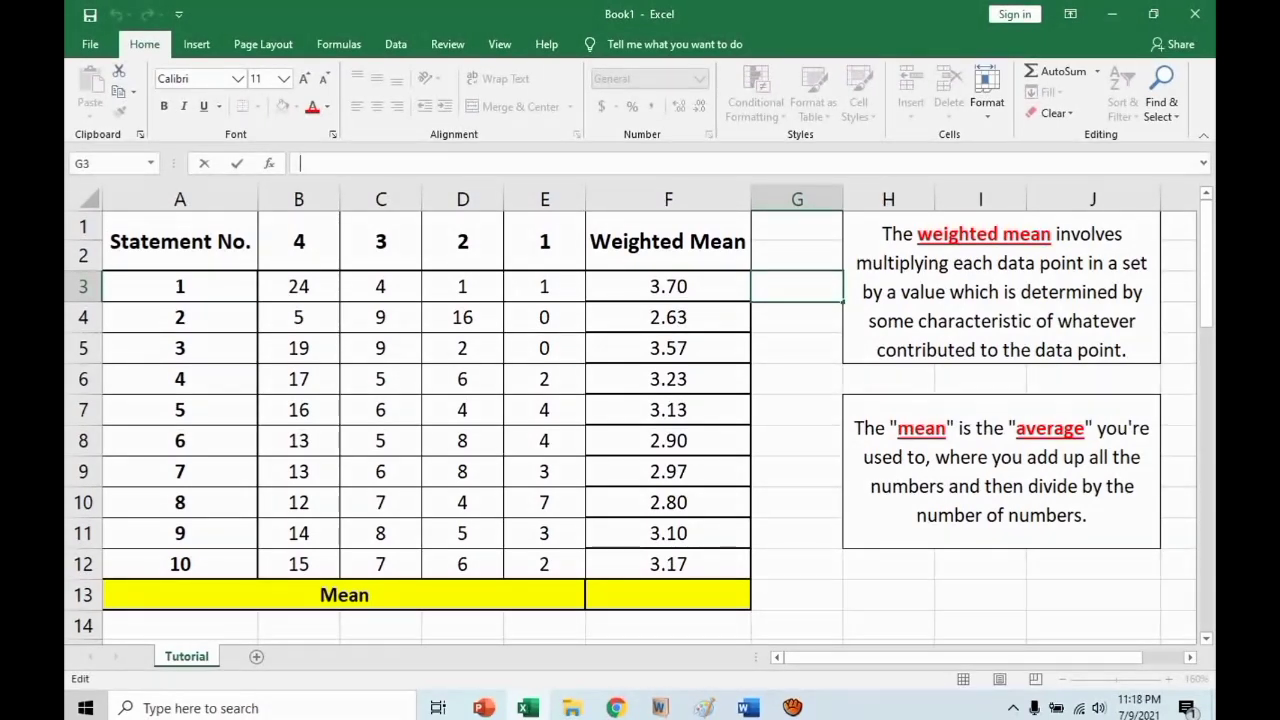
type("=24")
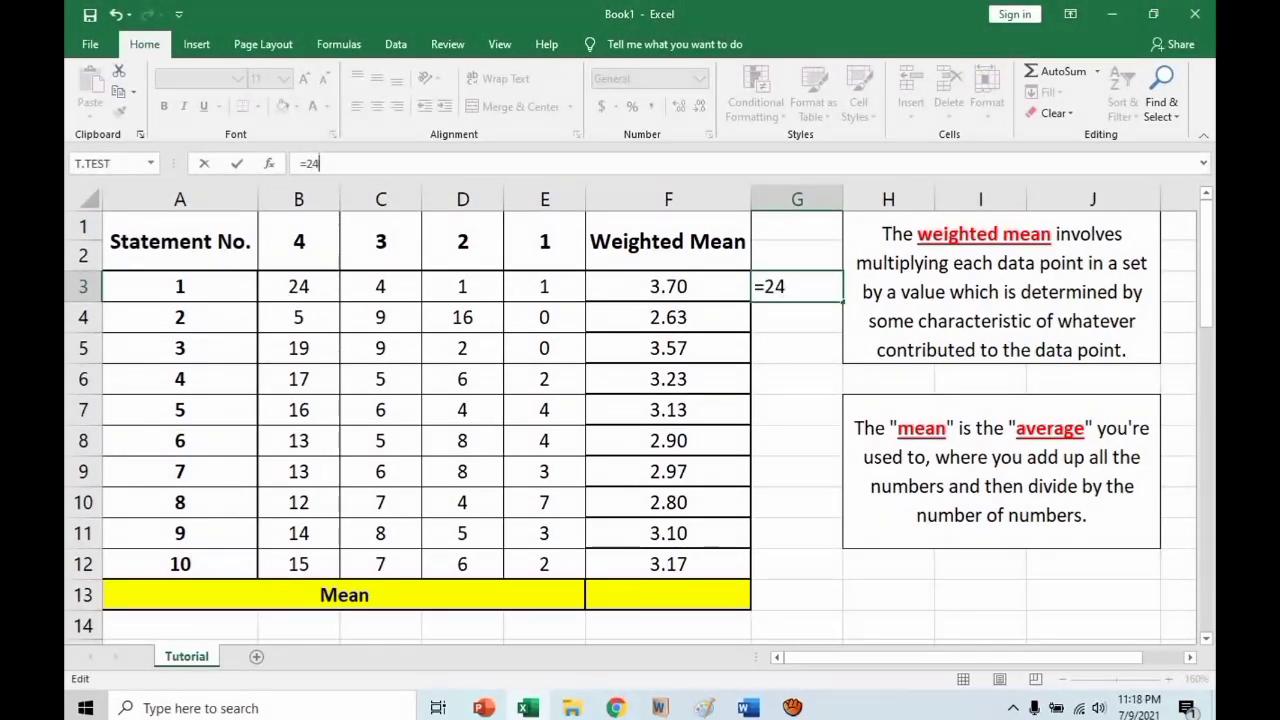
type("+4+")
key("BackSpace")
key("BackSpace")
key("BackSpace")
type(")")
key("BackSpace")
- Enter the simple mean formula =(B3+C3+D3+E3)/4 for statement 1 in G3
type("(")
left_click(298, 286)
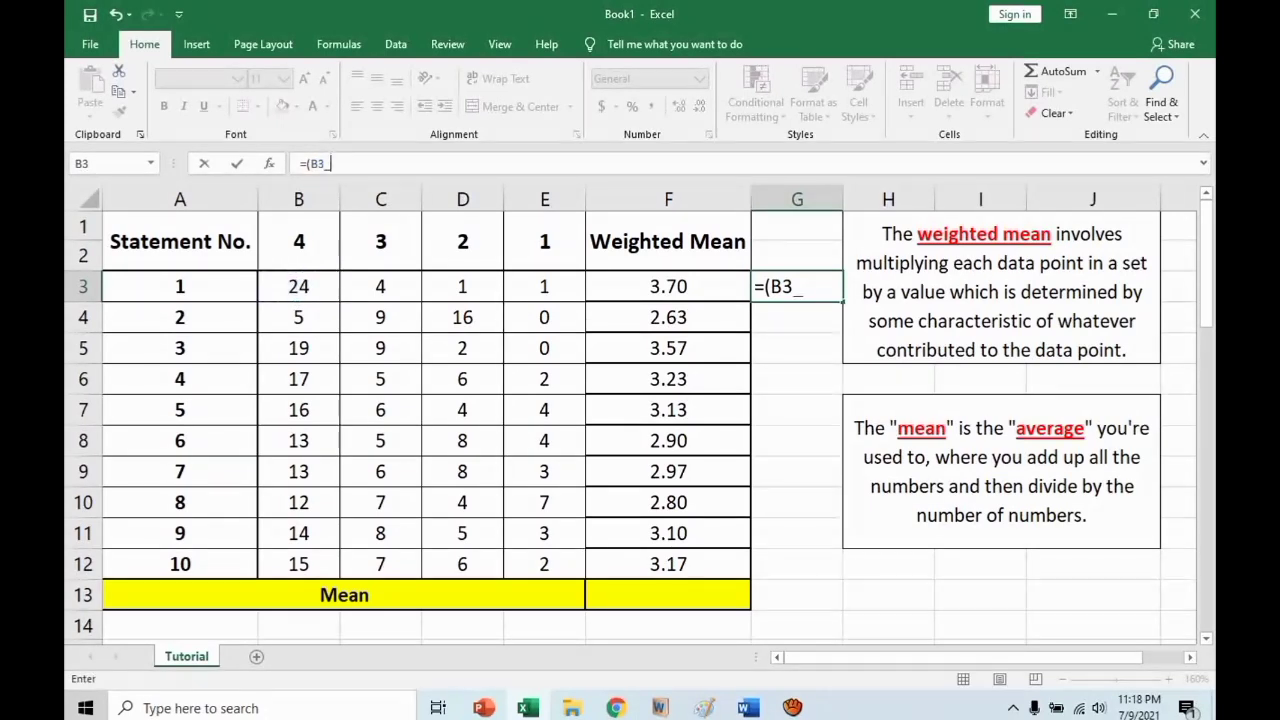
type("+")
left_click(380, 286)
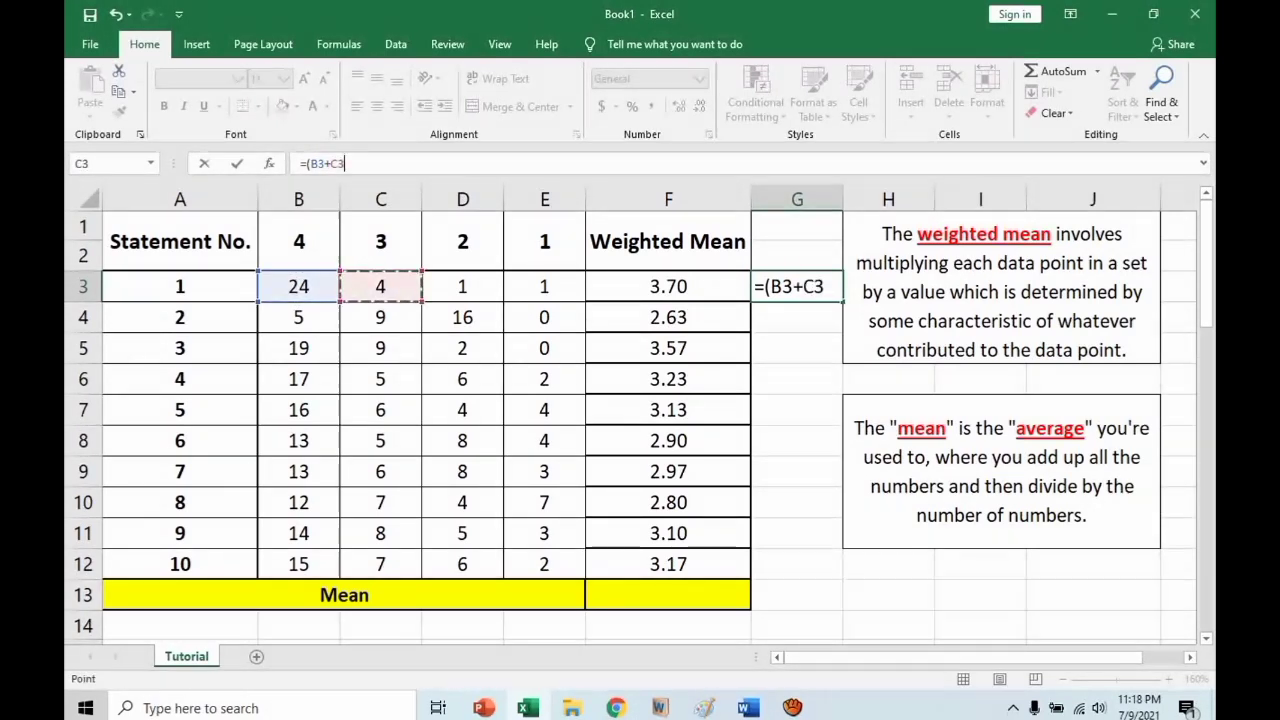
type("+")
left_click(462, 286)
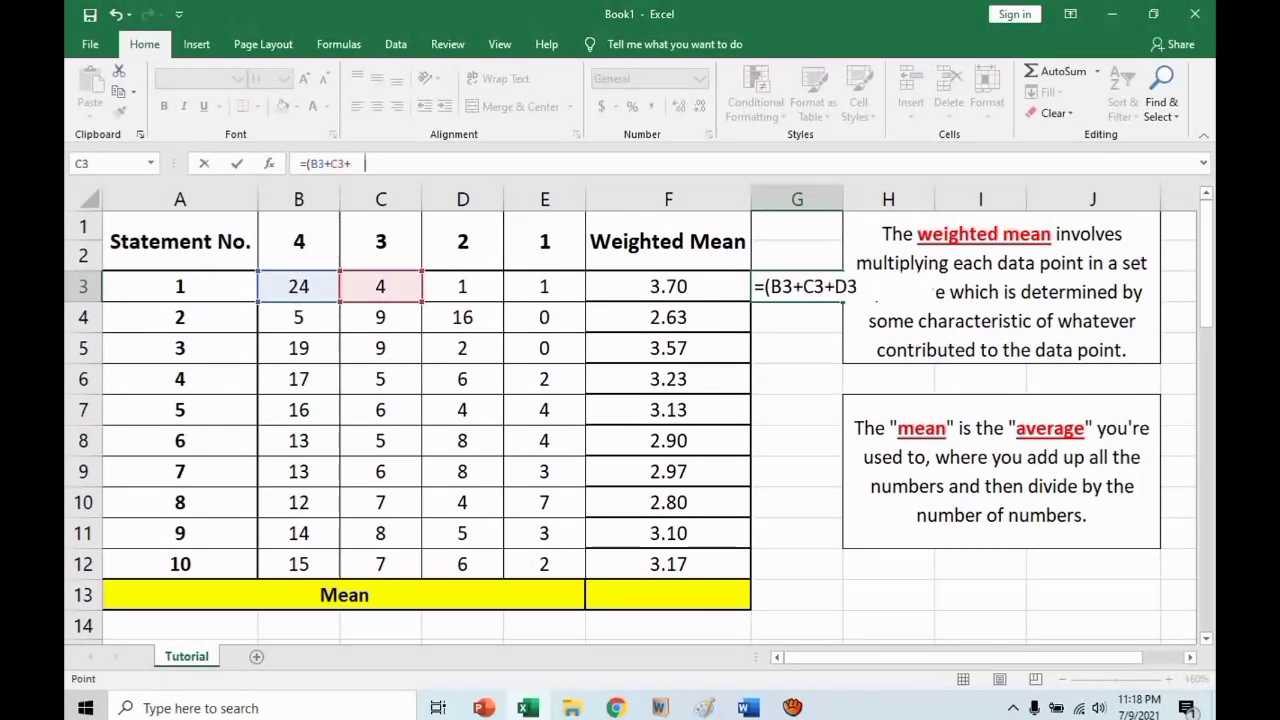
type("+")
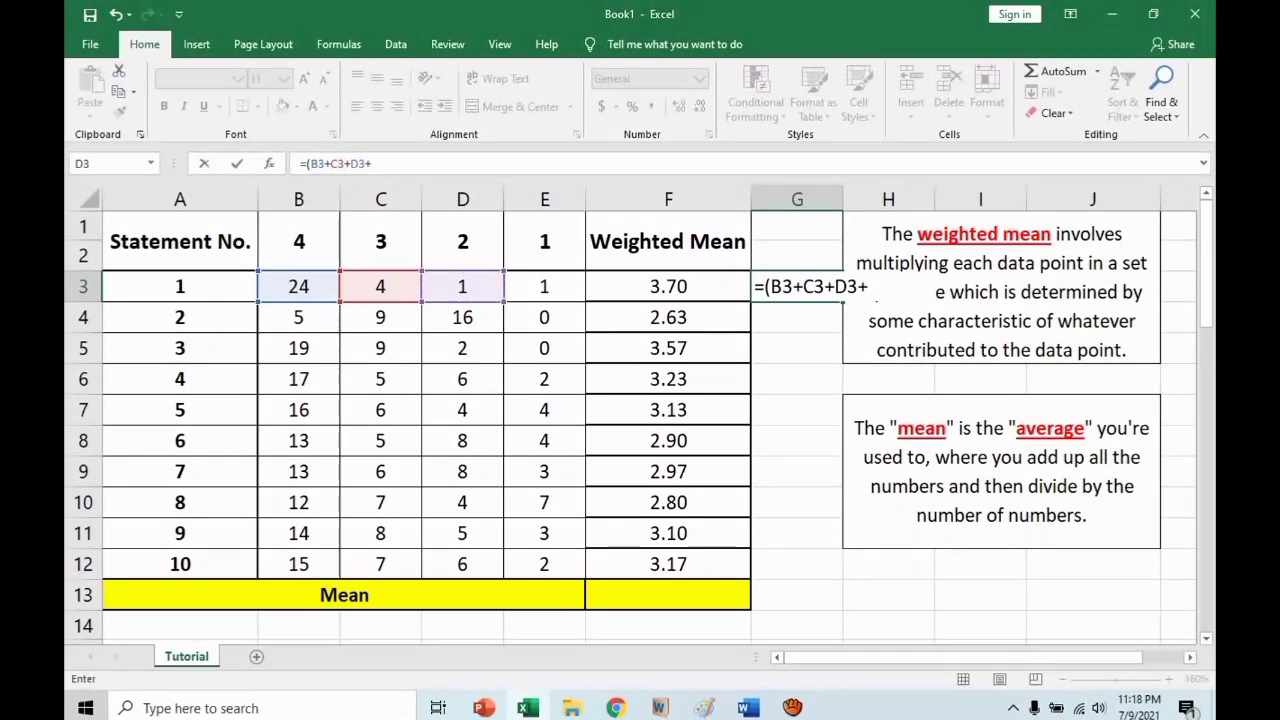
left_click(544, 286)
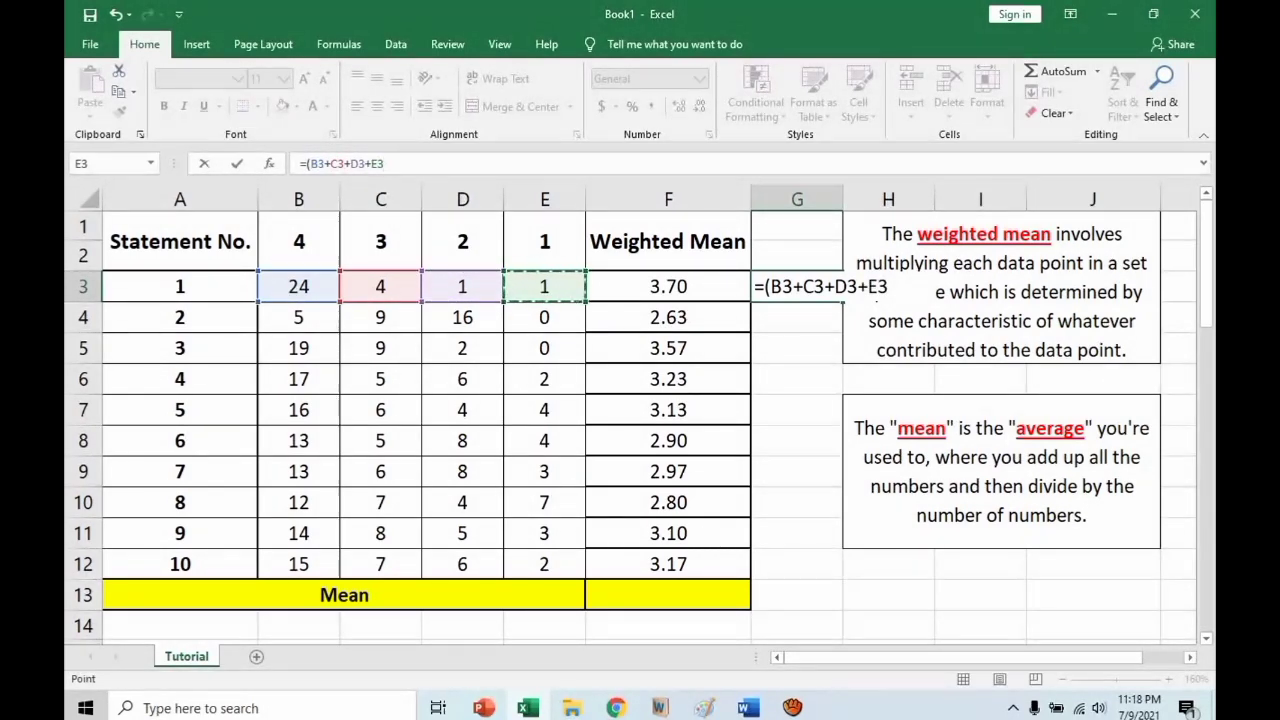
type(")/4")
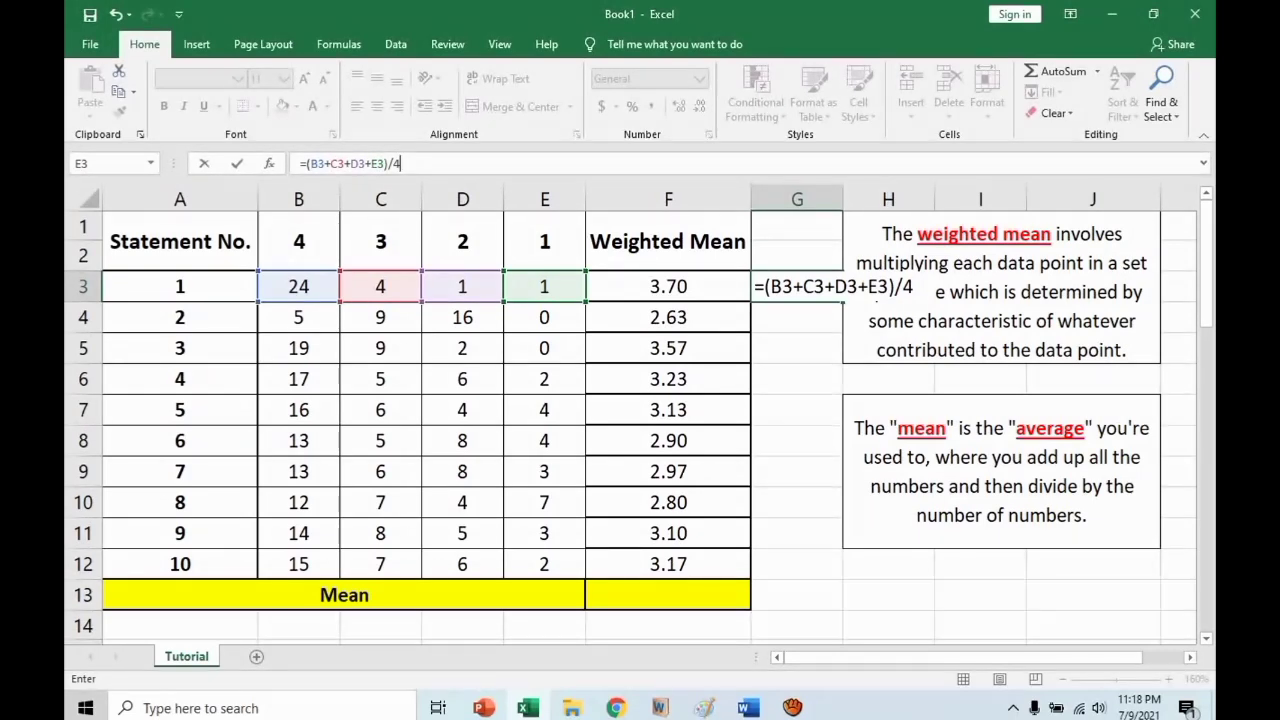
key("Return")
type("\\")
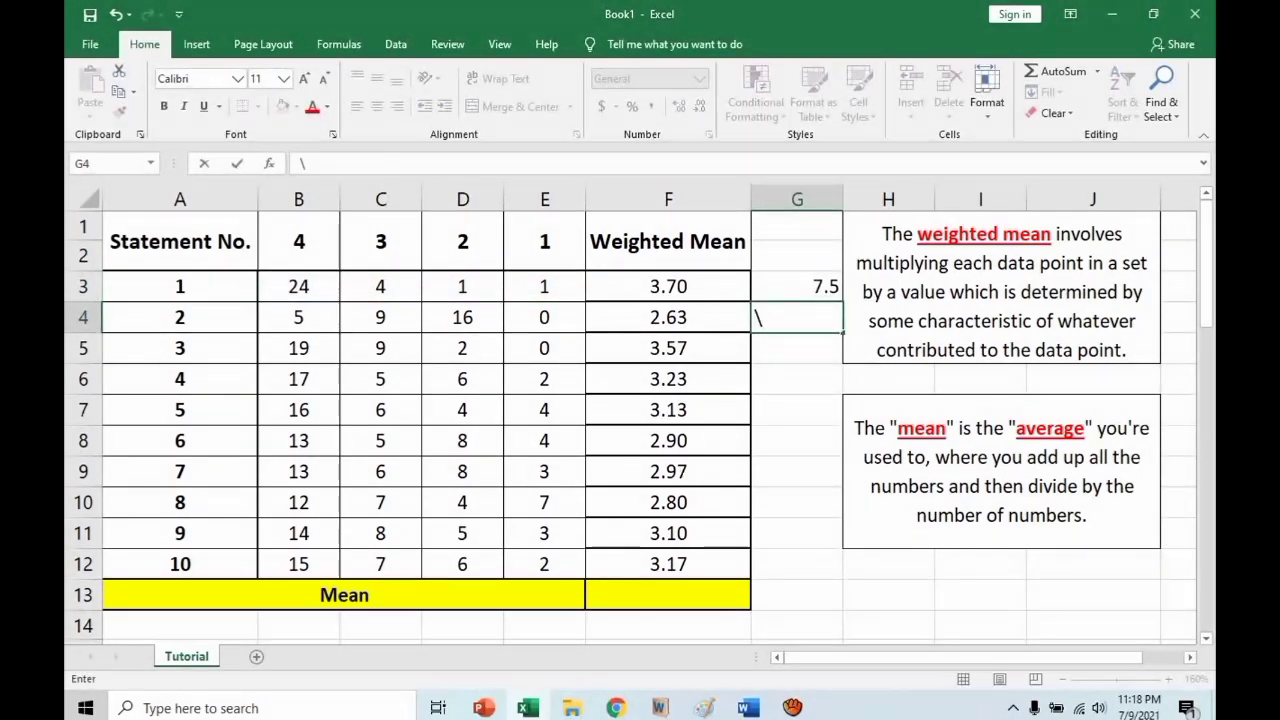
key("BackSpace")
- Copy the simple mean formula from G3 down through G12
left_click(797, 286)
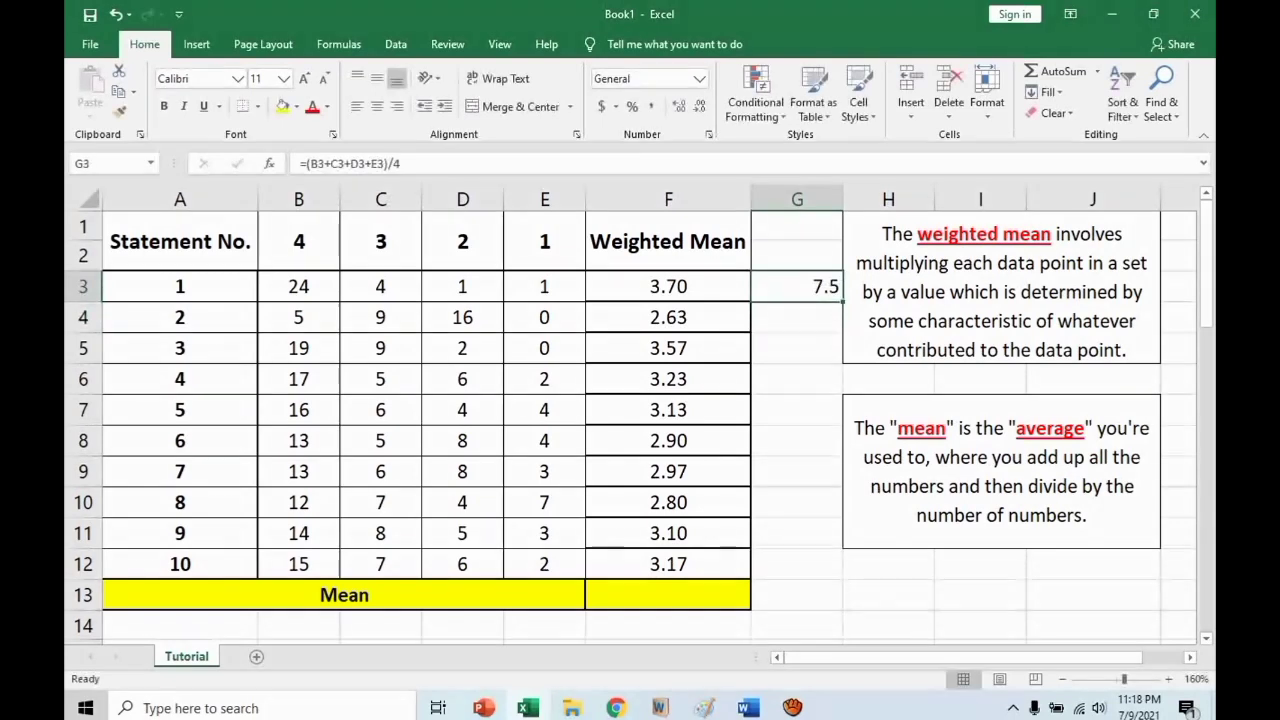
left_click_drag(842, 301, 842, 578)
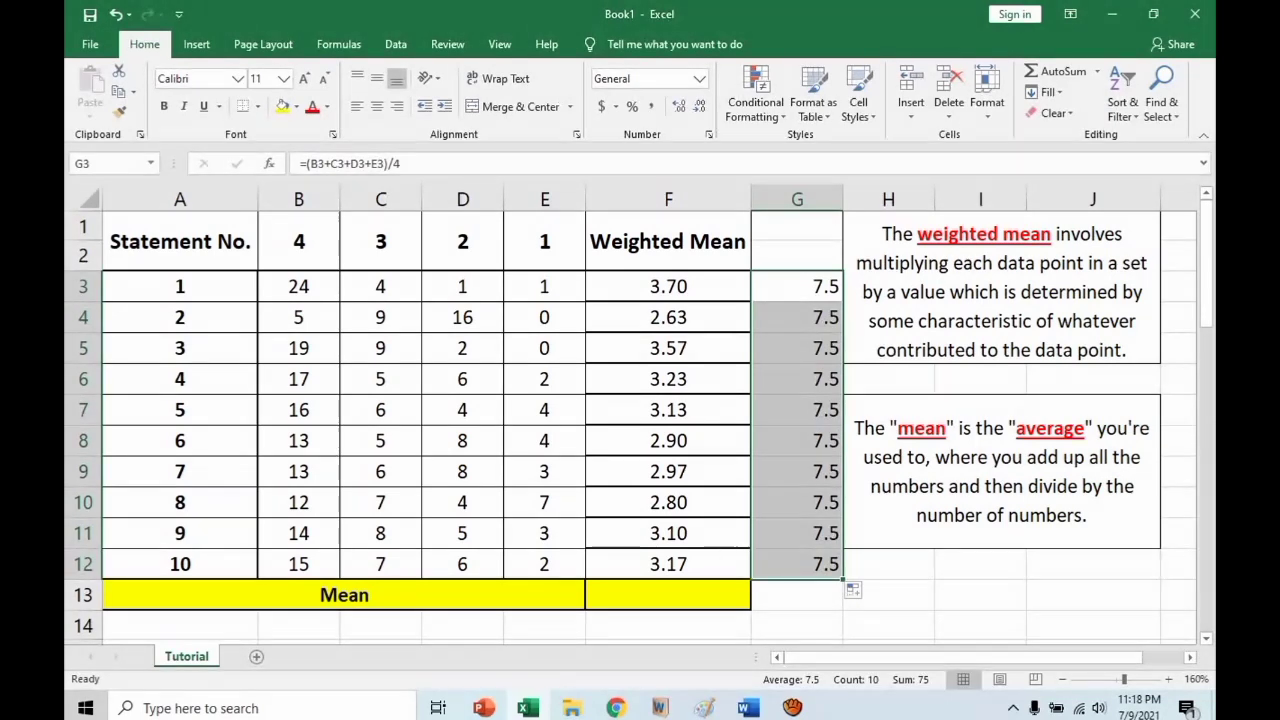
left_click(797, 286)
left_click(797, 255)
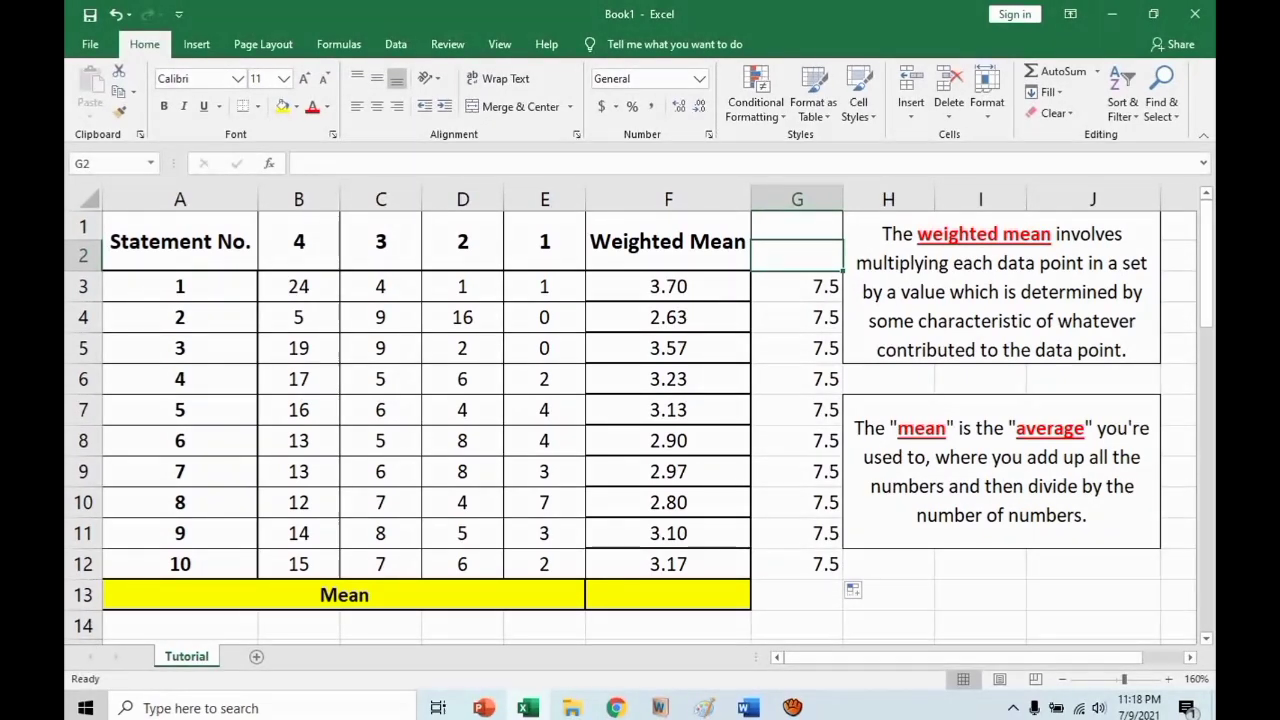
- Clear the simple mean formulas from G3 through G12
left_click_drag(797, 286, 797, 564)
key("Delete")
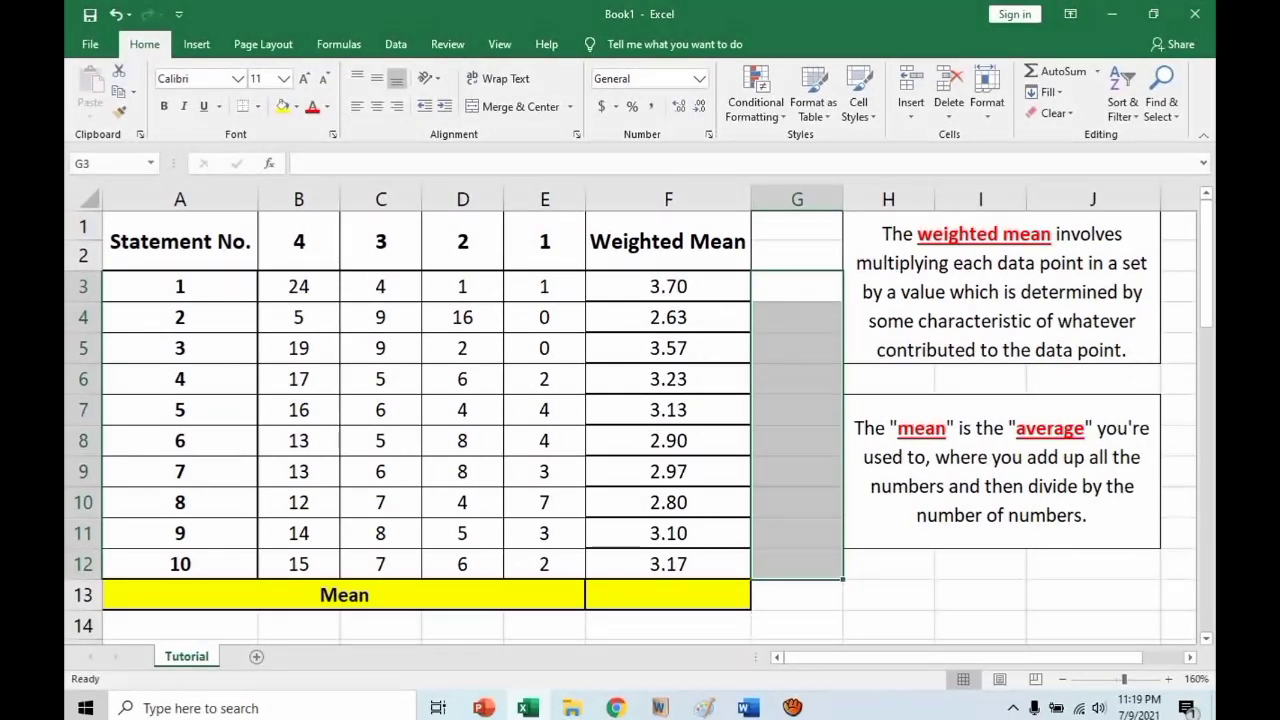
left_click(796, 594)
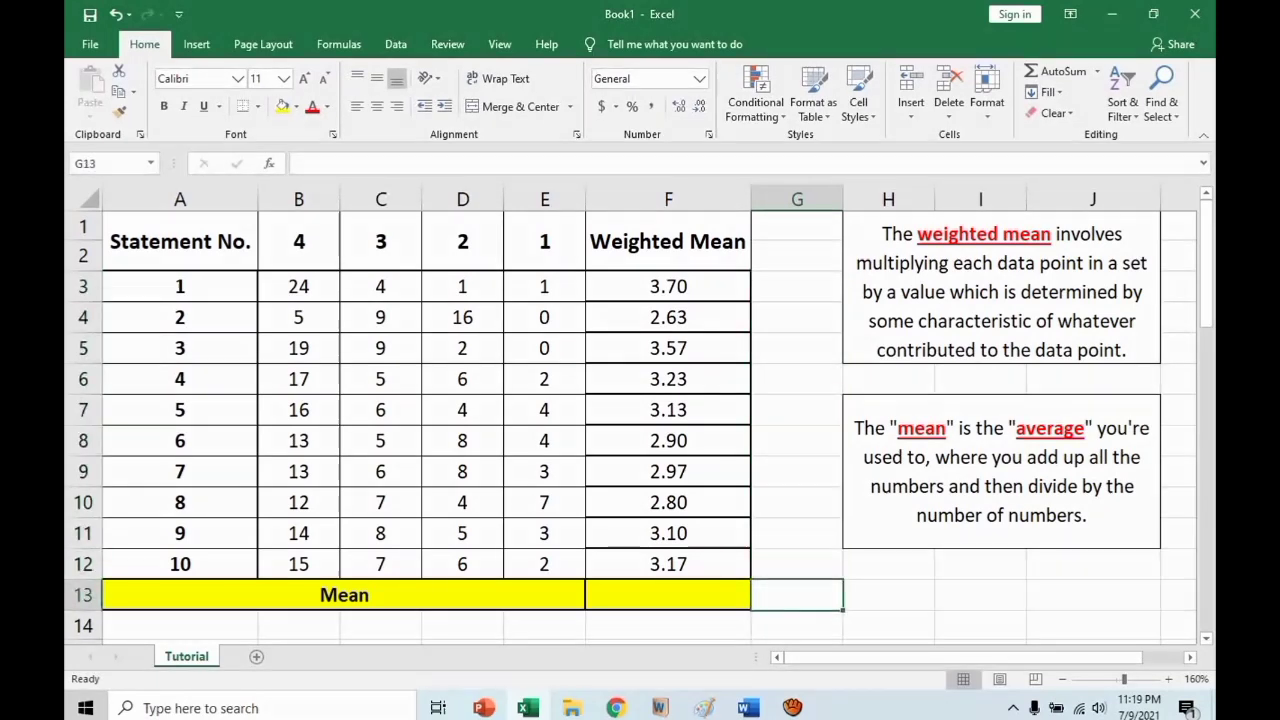
- Review the weighted mean formulas for all ten statements in F3 through F12
left_click(668, 286)
left_click(668, 317)
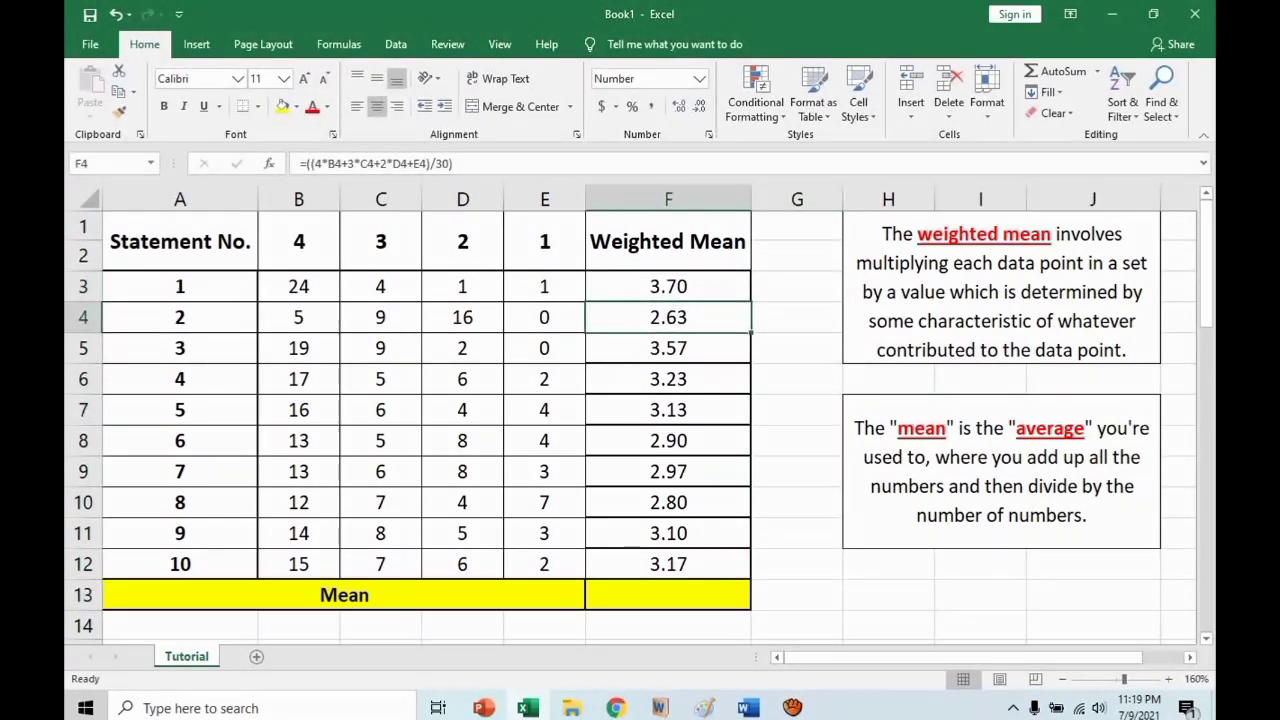
left_click(668, 348)
left_click(668, 379)
left_click(668, 410)
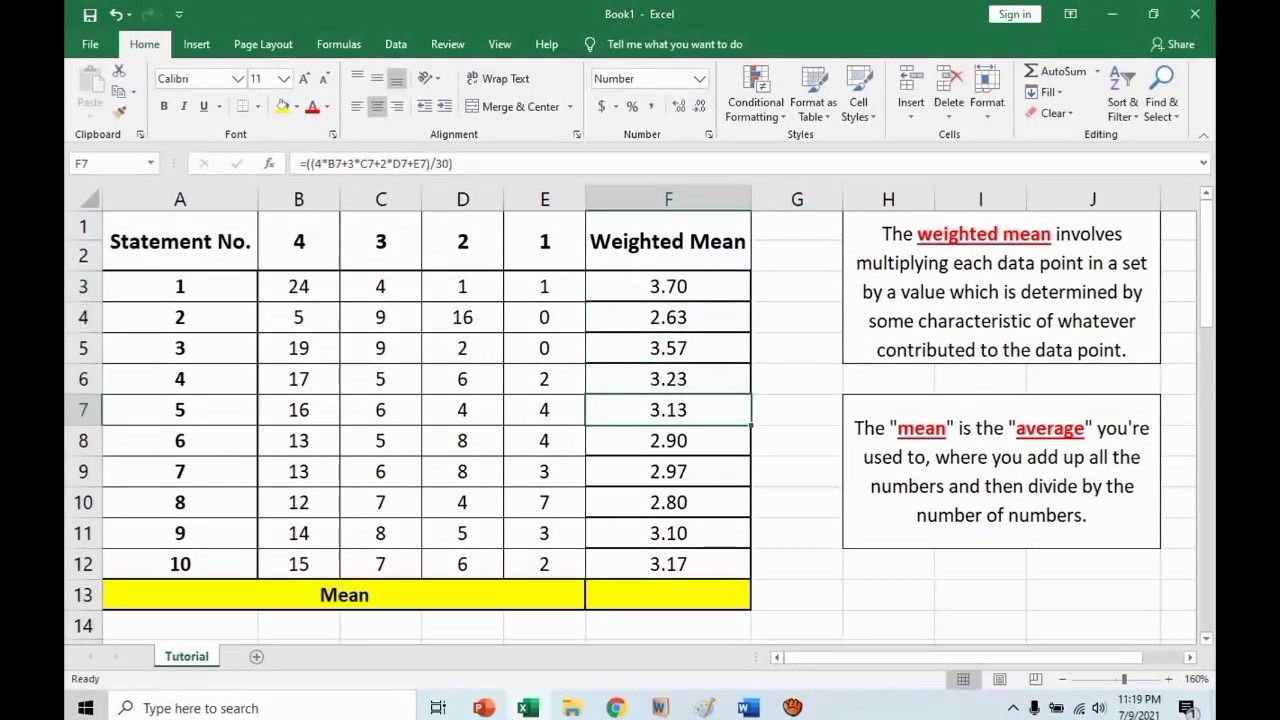
left_click(668, 441)
left_click(668, 471)
left_click(668, 502)
left_click(668, 533)
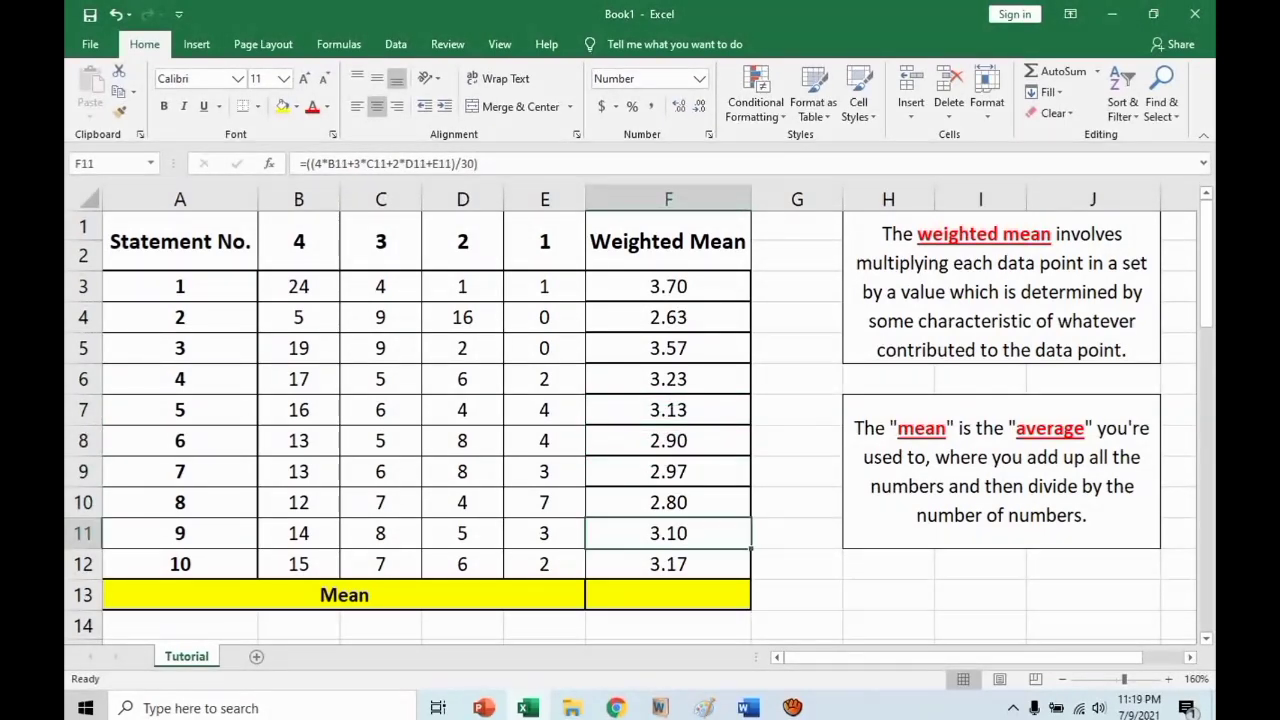
left_click(668, 564)
- Calculate the overall mean of the ten weighted means in F13 with =AVERAGE(F3:F12)
left_click(668, 595)
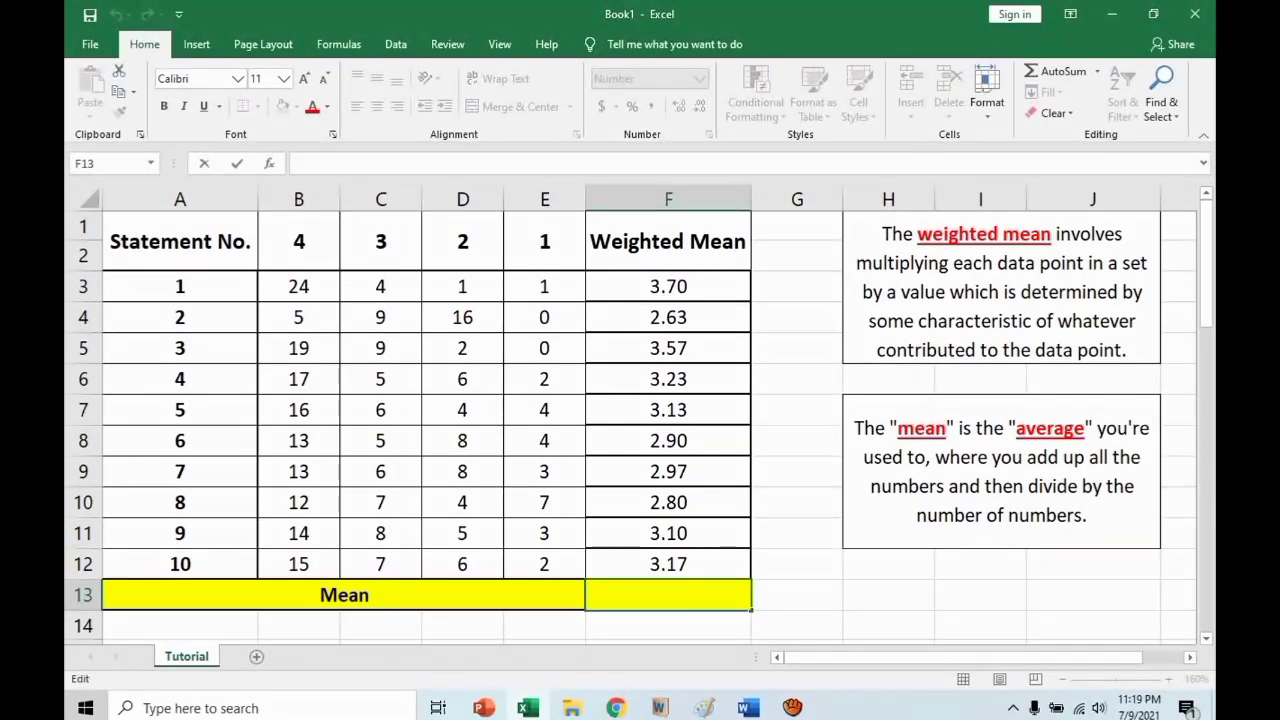
type("=")
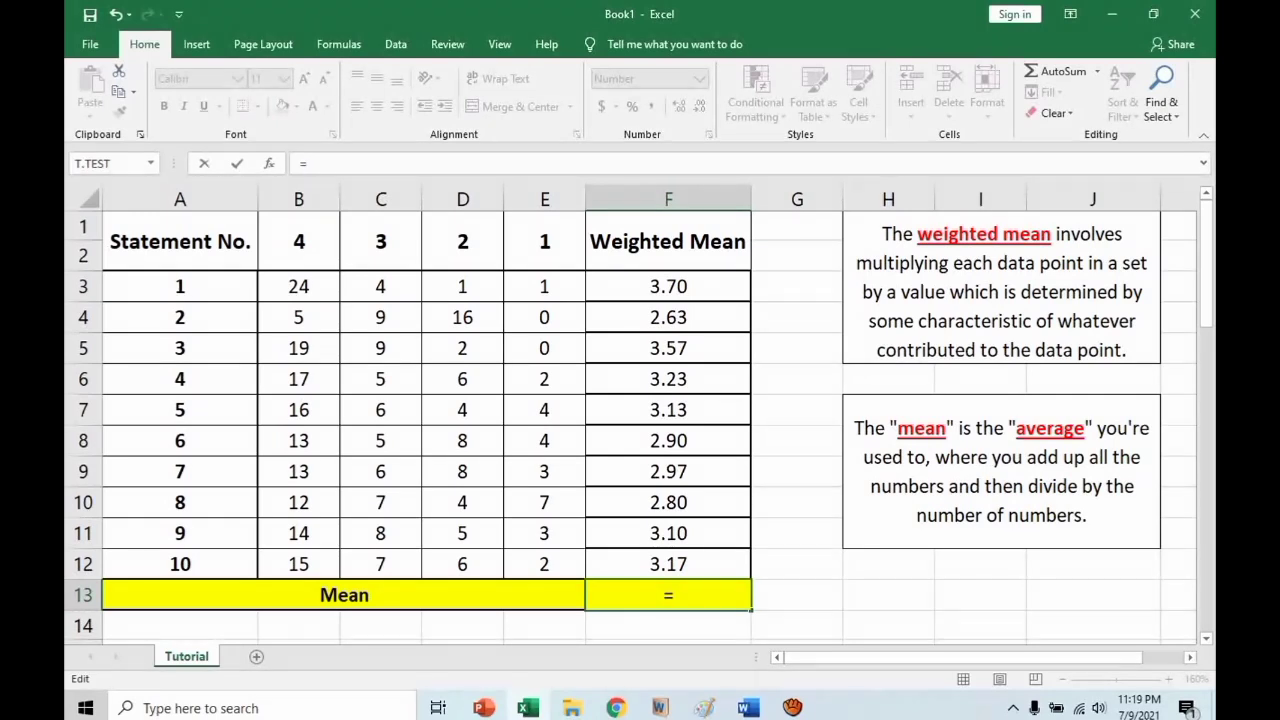
type("a")
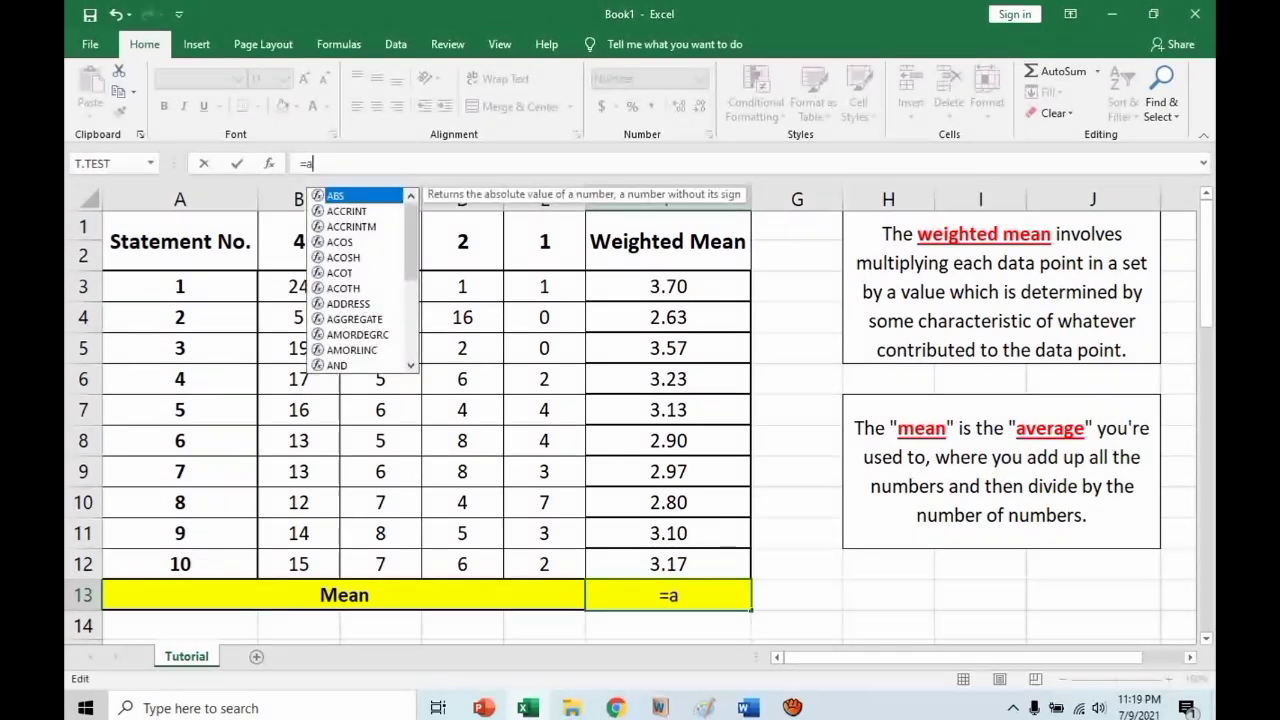
type("ver")
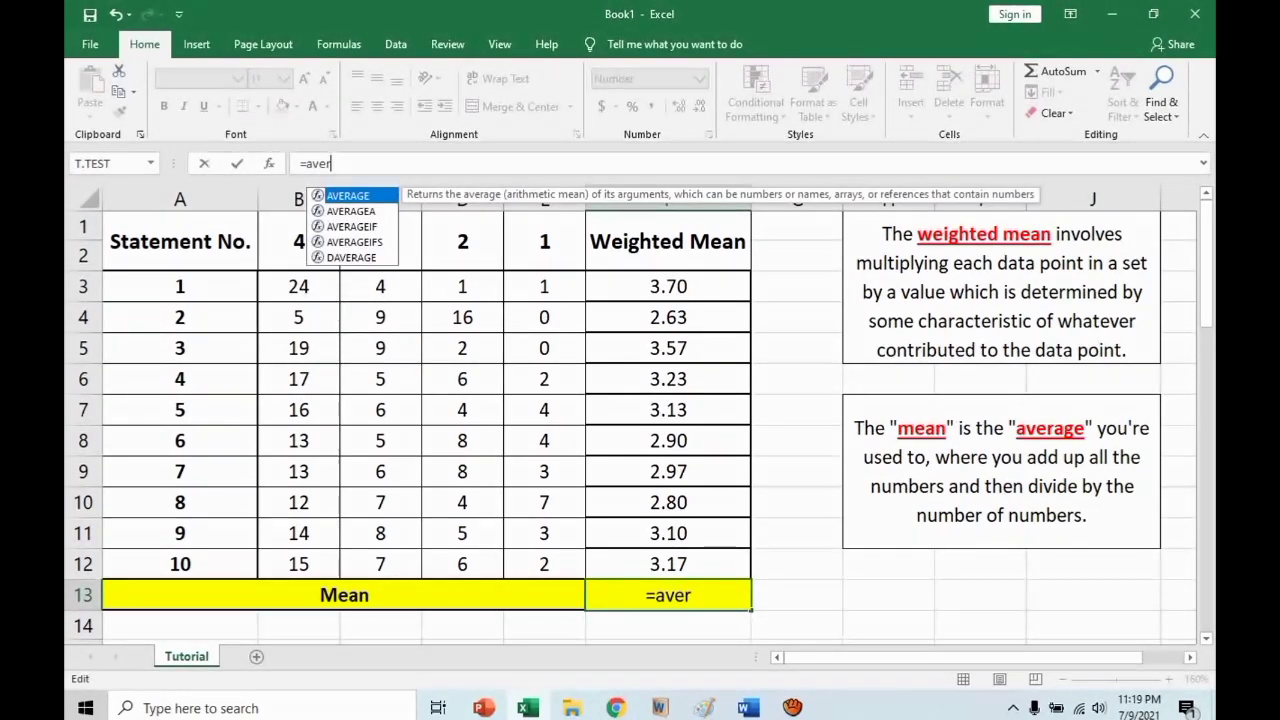
type("age")
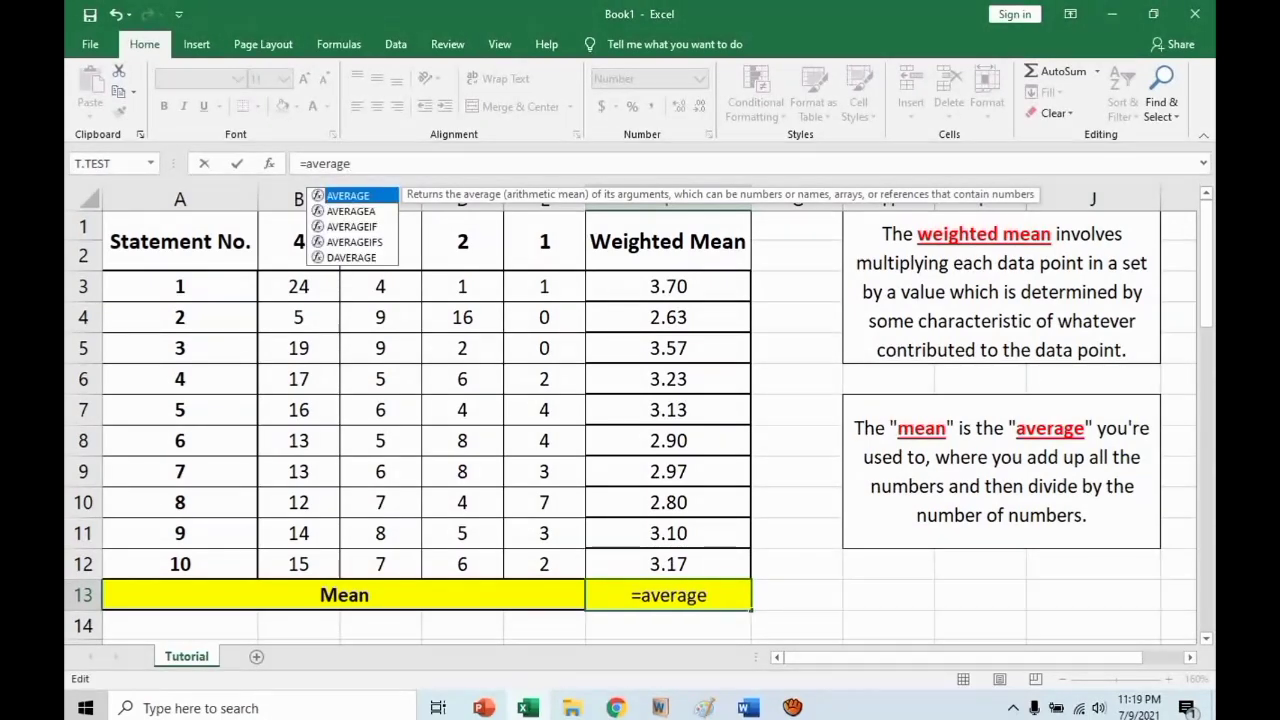
key("Escape")
type(")")
key("BackSpace")
type("(")
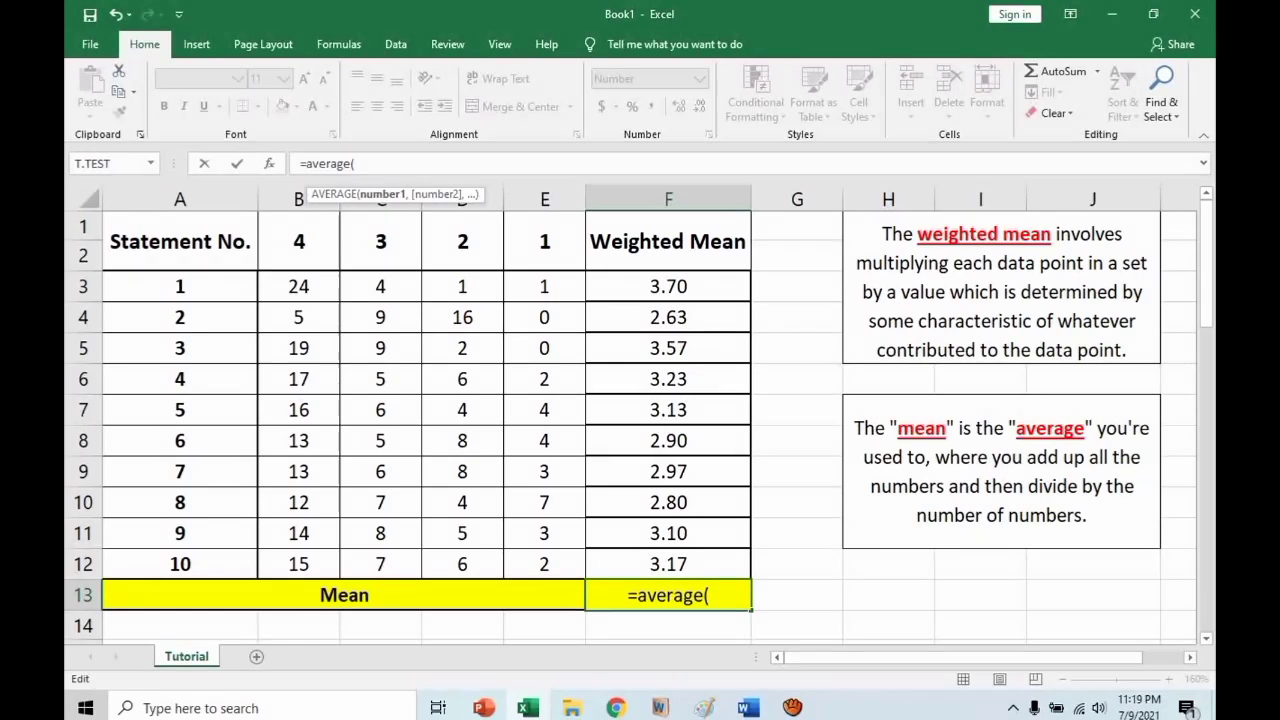
left_click(668, 286)
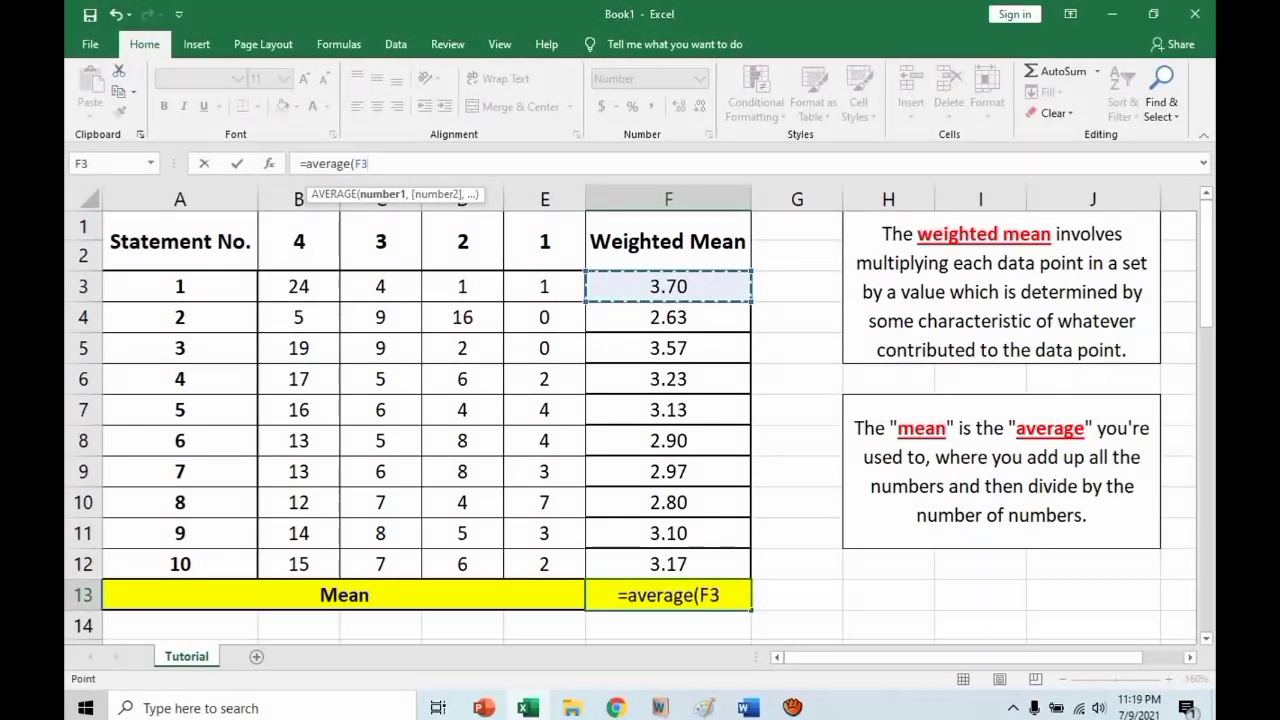
left_click_drag(668, 286, 668, 564)
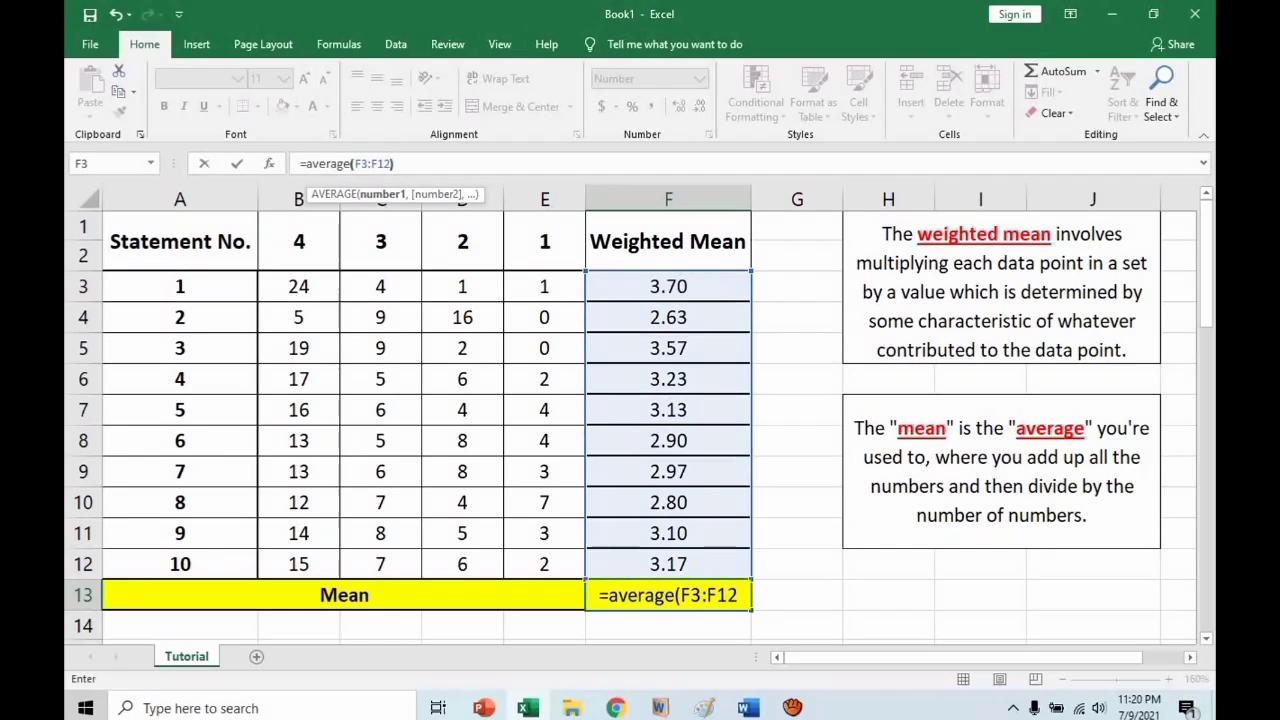
type(")")
key("Return")
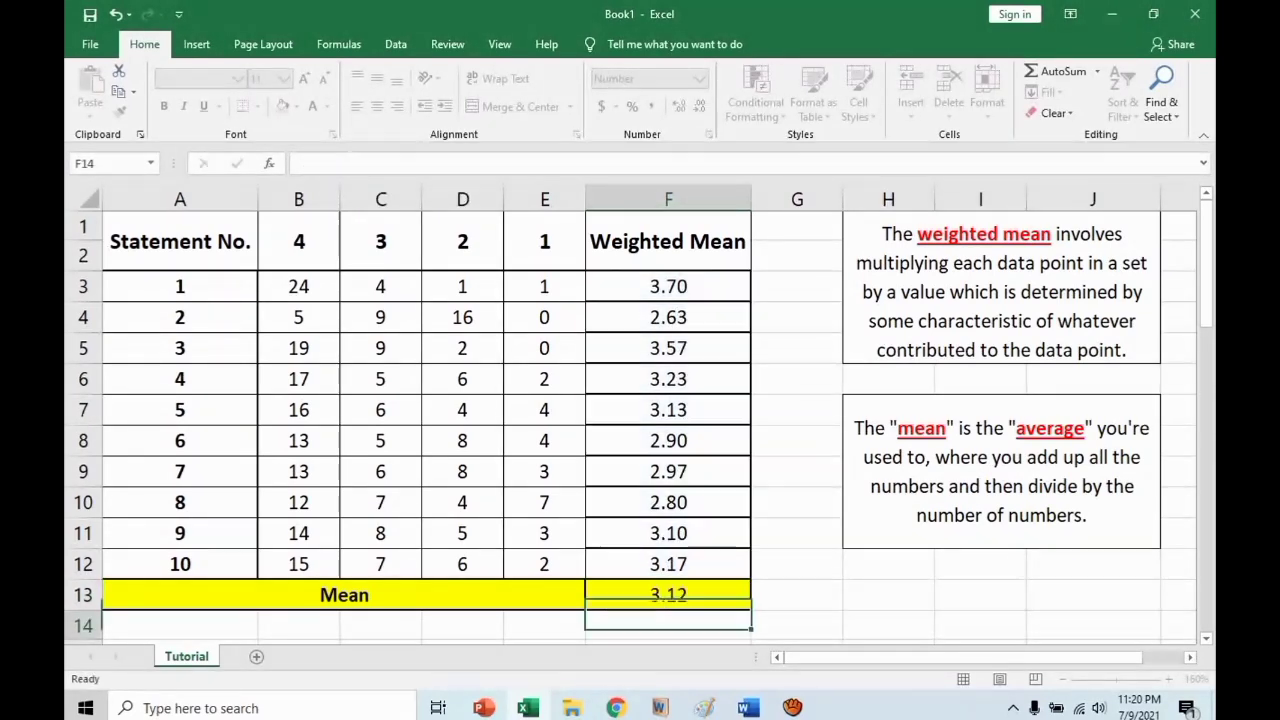
- Check statement 1's weighted mean formula in F3 and the overall mean formula in F13
left_click(668, 348)
left_click(668, 286)
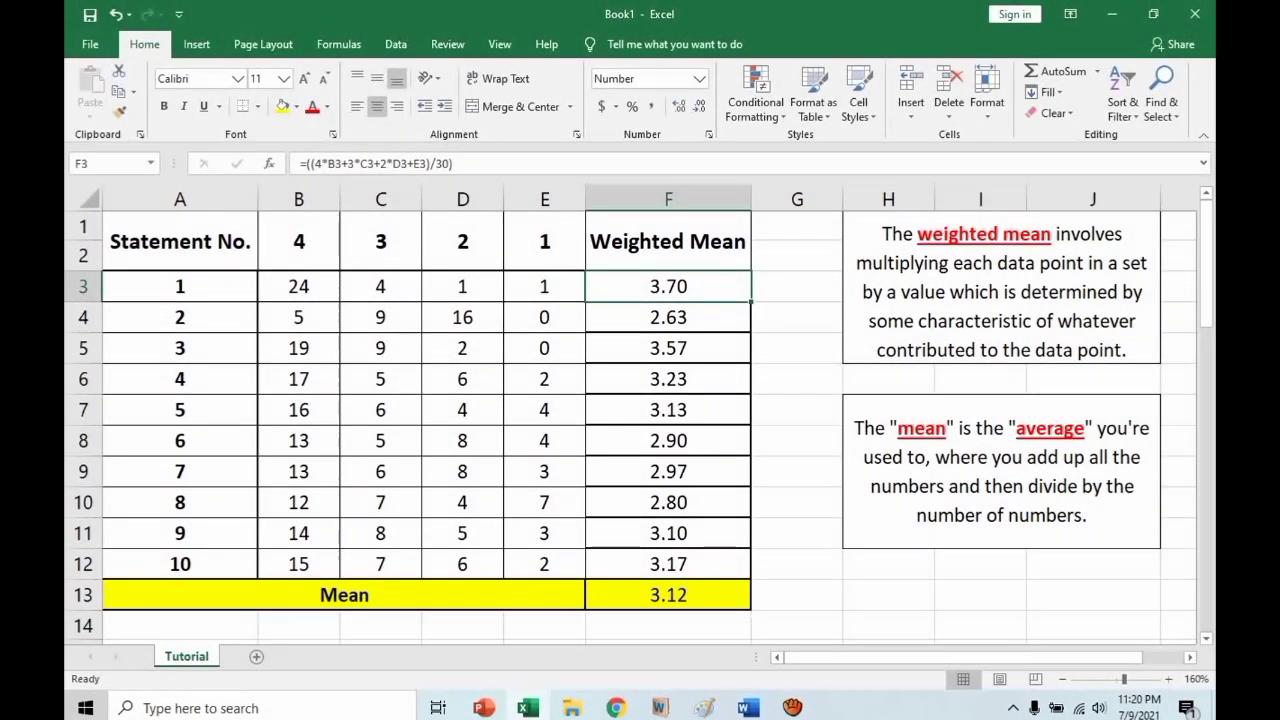
left_click(668, 595)
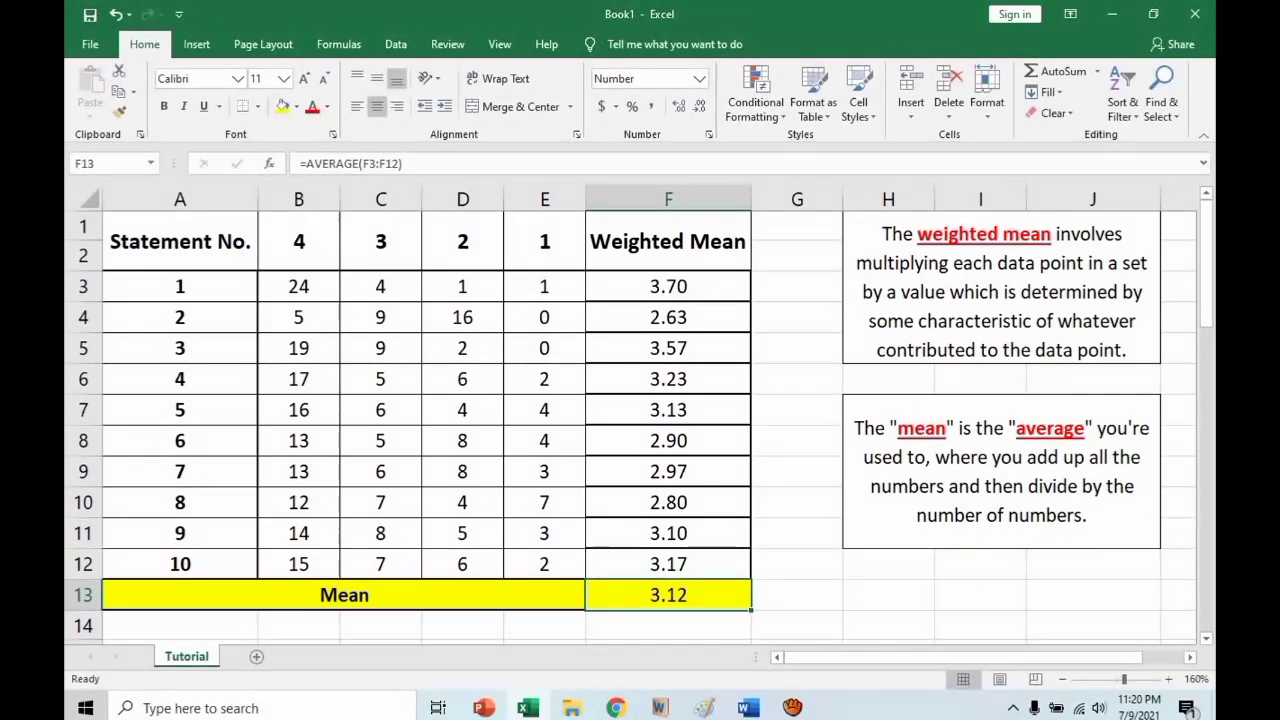
left_click(796, 348)
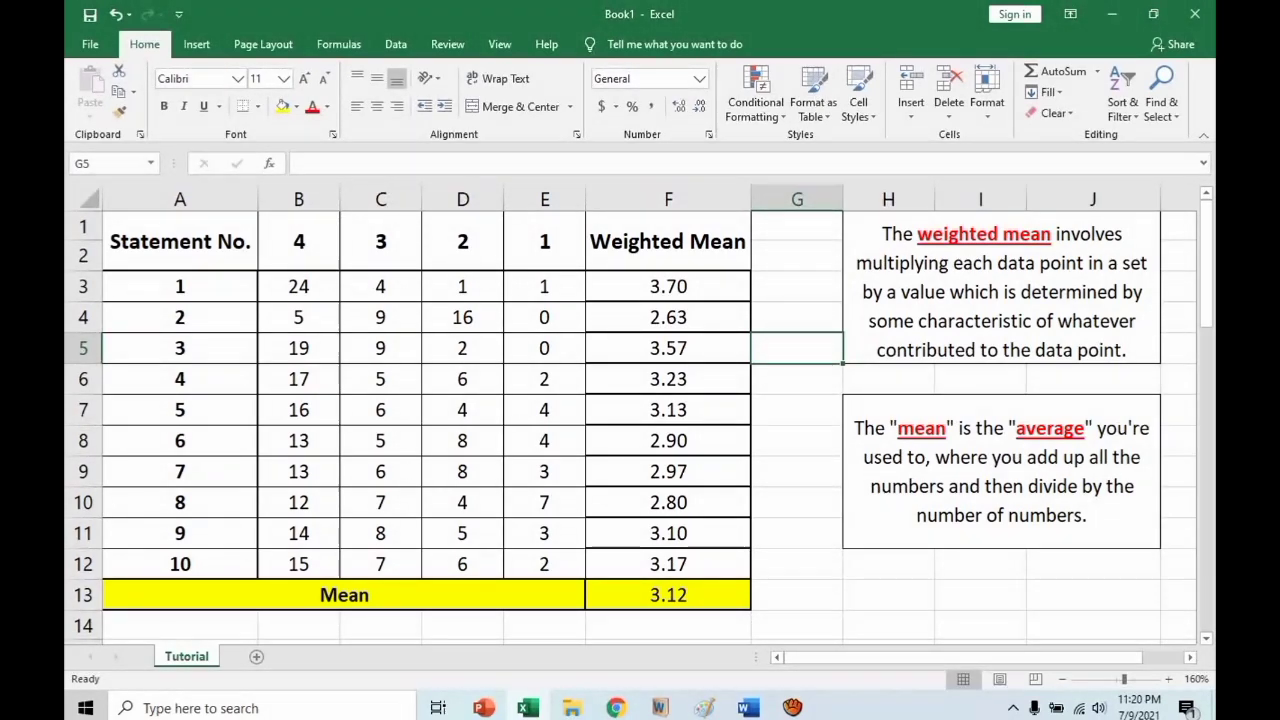
left_click(796, 409)
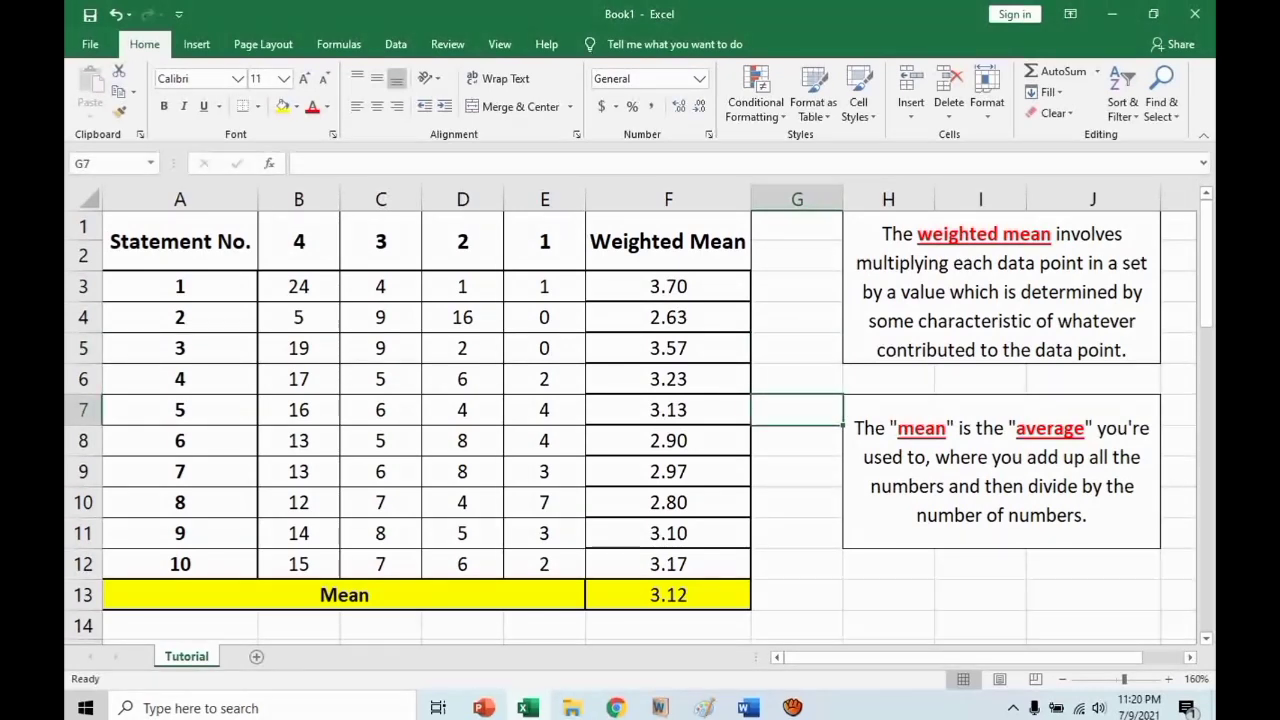
left_click(888, 378)
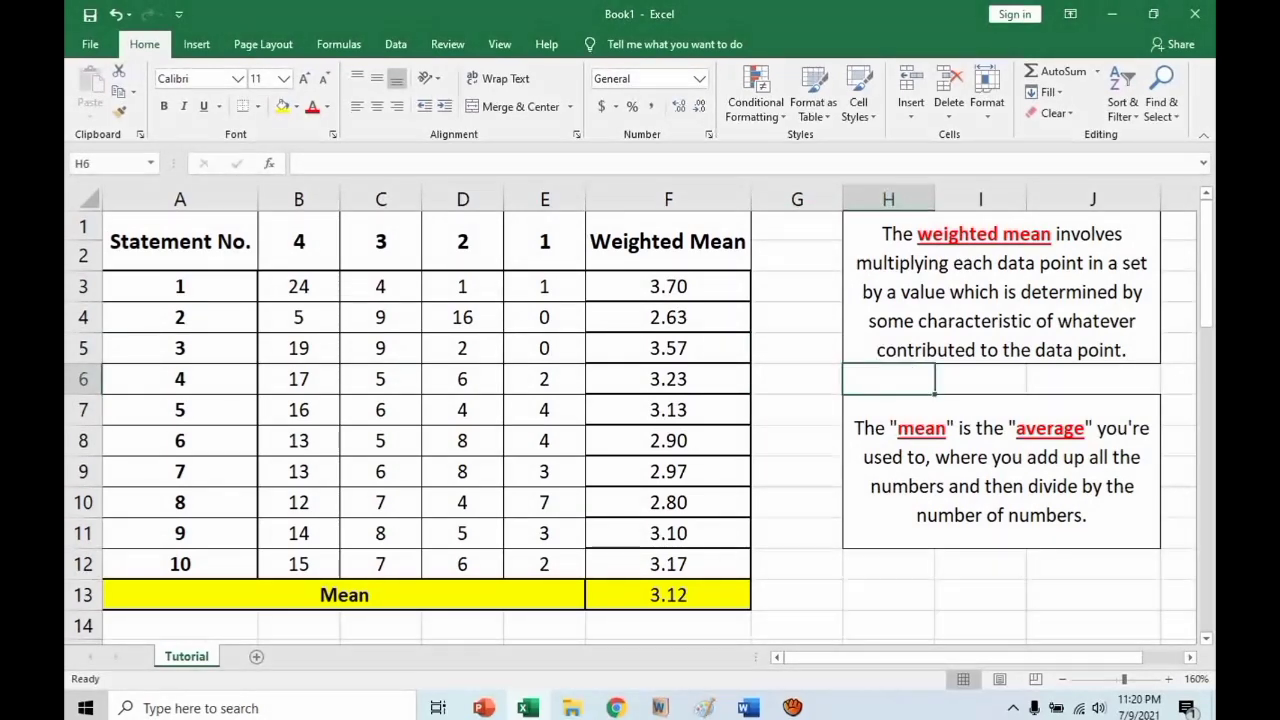